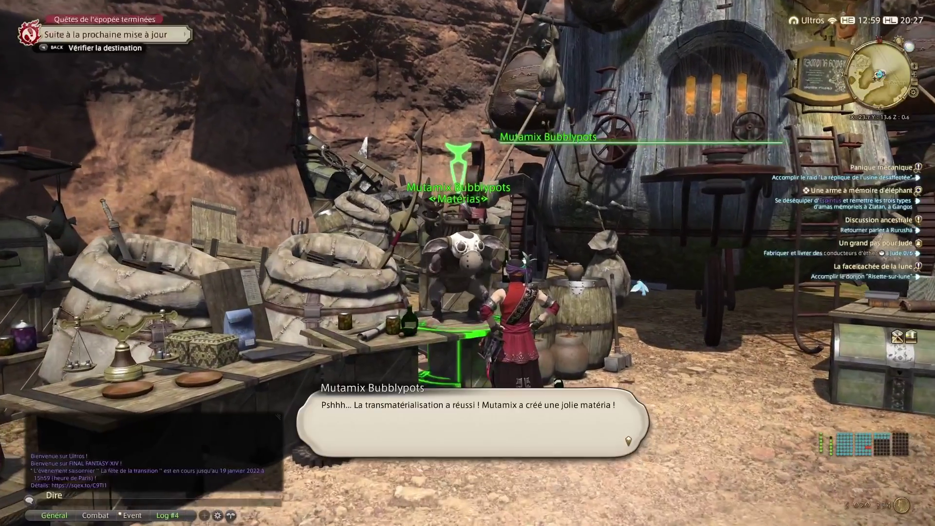
Continue past Mutamix Bubblypots's message to the transmutation window and inspect the inventory's materia down to Matéria du contrôle V
key(Return)
key(Return)
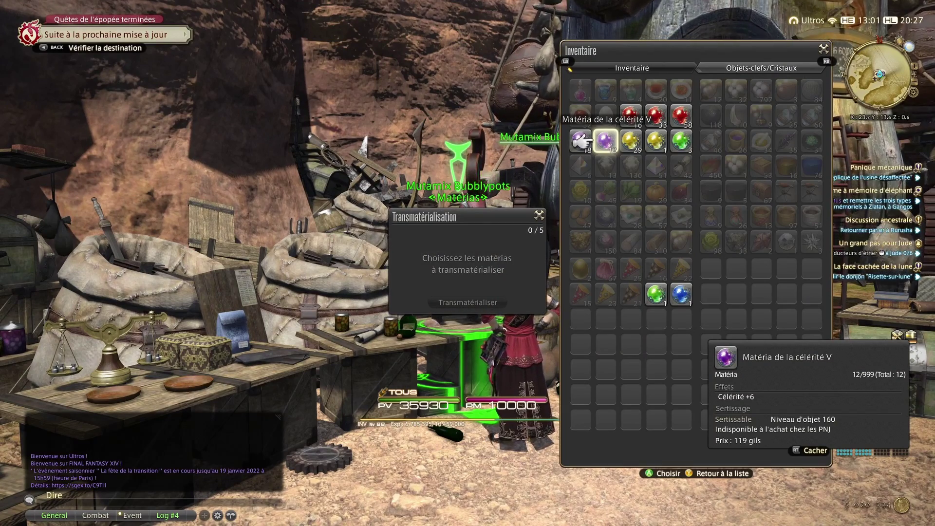
key(Down)
key(Down)
key(Down)
key(Down)
key(Down)
key(Down)
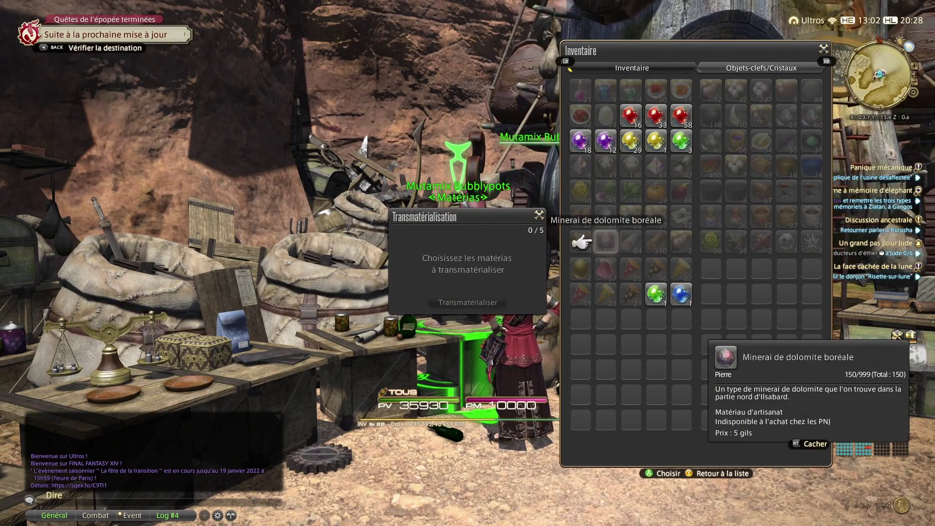
key(Right)
key(Right)
key(Right)
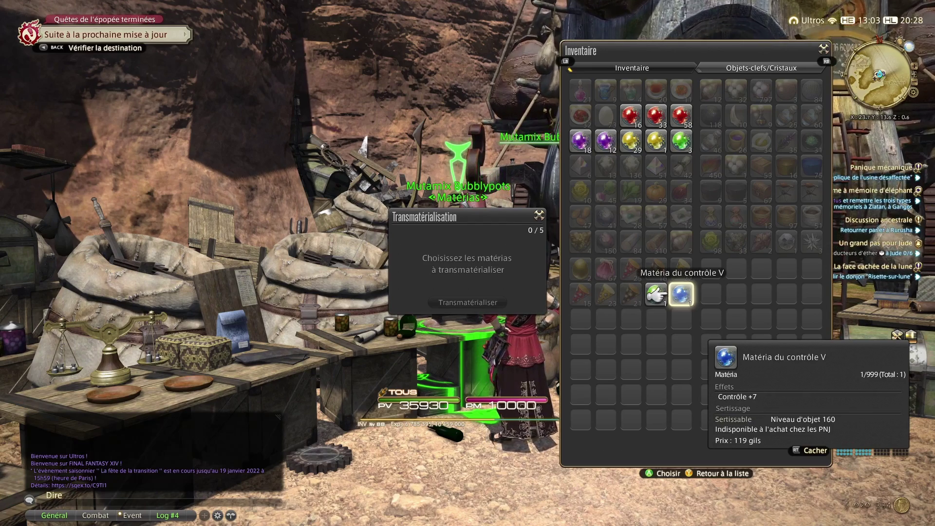
Inspect the red, purple, yellow and green materia available for transmutation, including Matéria du regard divin V, and close the transmutation window
key(Up)
key(Up)
key(Up)
key(Up)
key(Up)
key(Up)
key(Left)
key(Left)
key(Up)
key(Right)
key(Right)
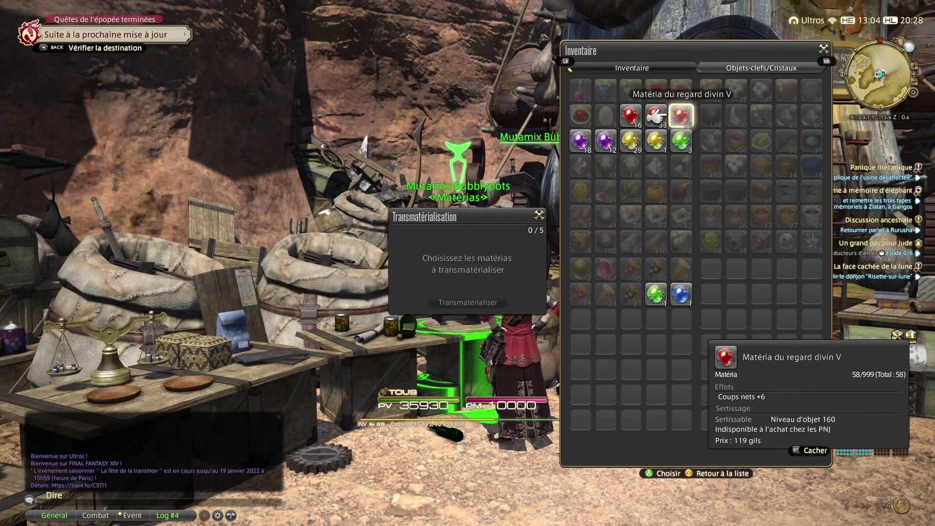
key(Left)
key(Left)
key(Down)
key(Right)
key(Down)
key(Right)
key(Down)
key(Down)
key(Down)
key(Down)
key(Left)
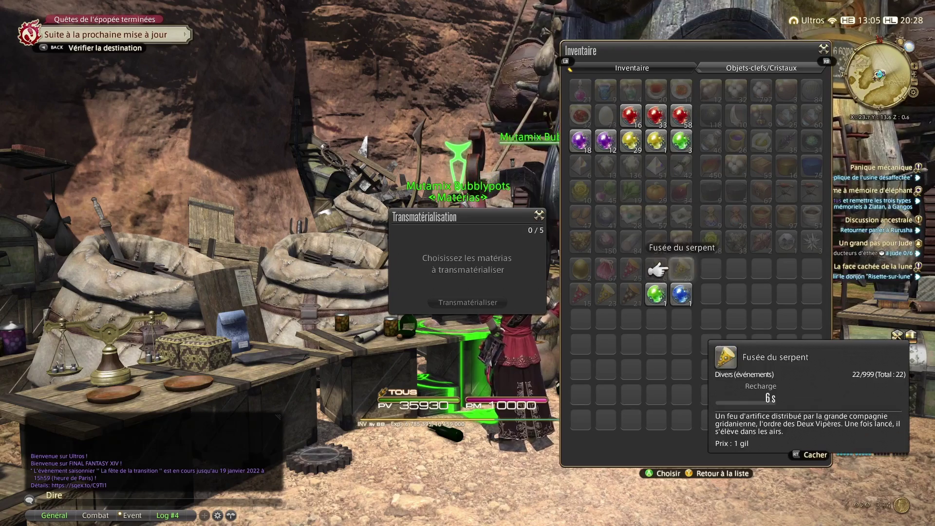
key(Down)
key(Right)
key(Escape)
key(Escape)
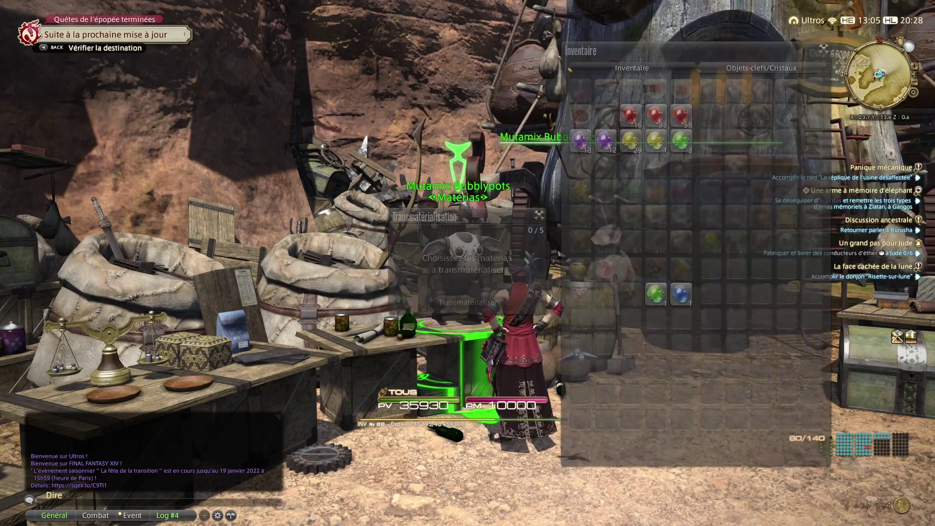
Step away from Mutamix Bubblypots and teleport to a destination in Noscea from the Téléportation list
key(d)
key(s)
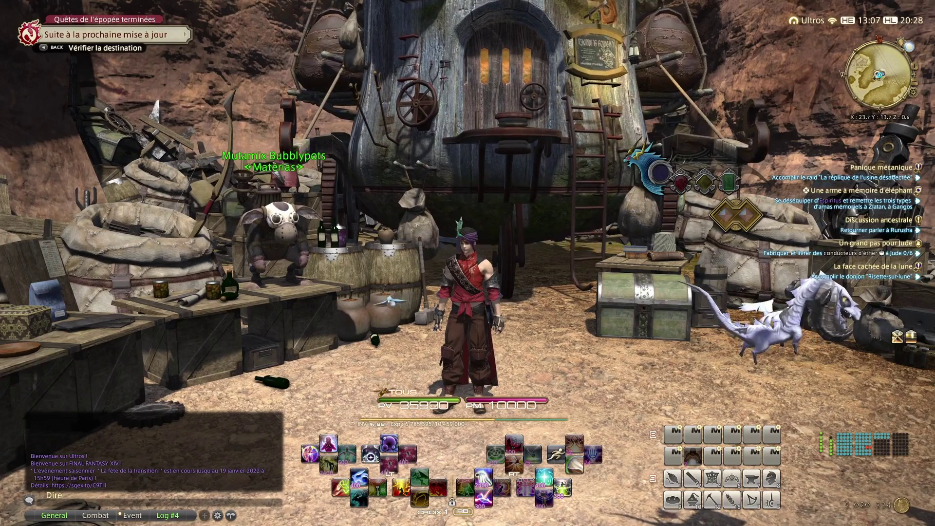
key(Escape)
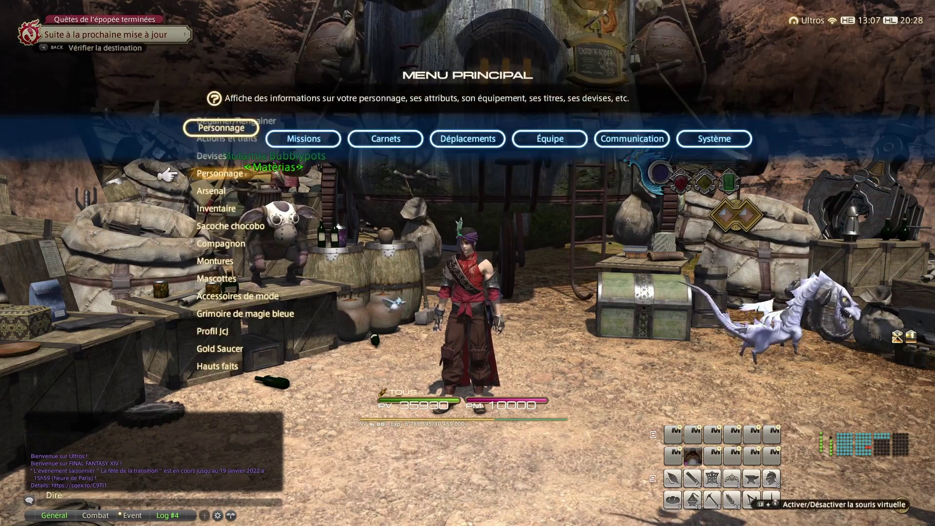
key(Right)
key(Right)
key(Right)
key(Return)
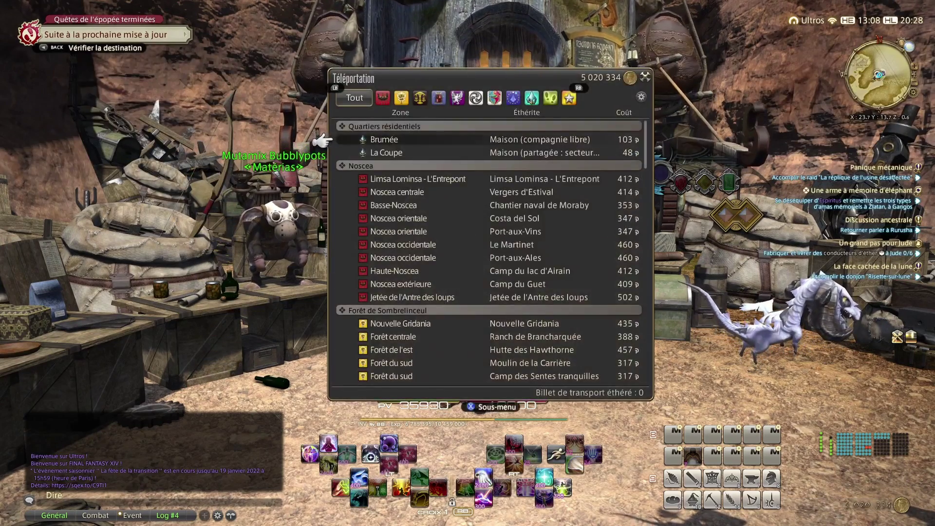
key(Return)
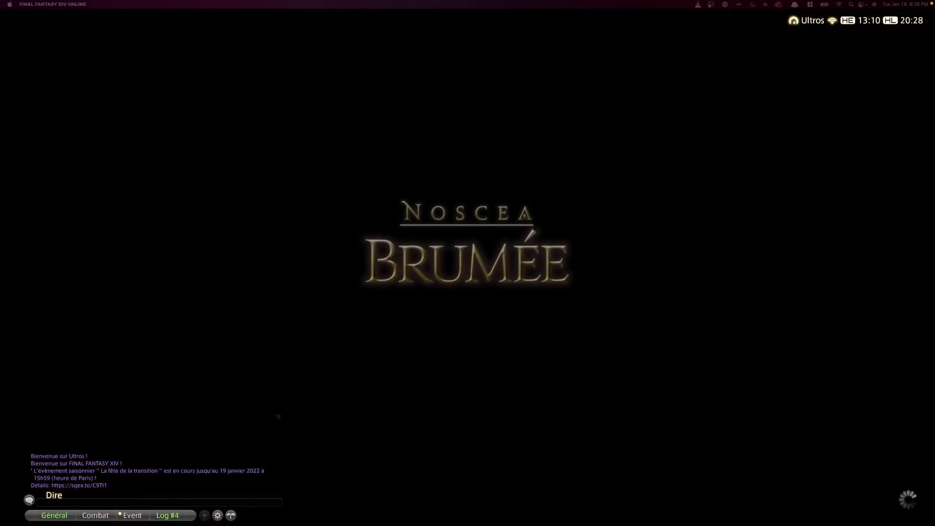
Switch to the Materia transfusion workbook in Excel and set the sheet's zoom to 161%
drag(934, 56, 431, 1)
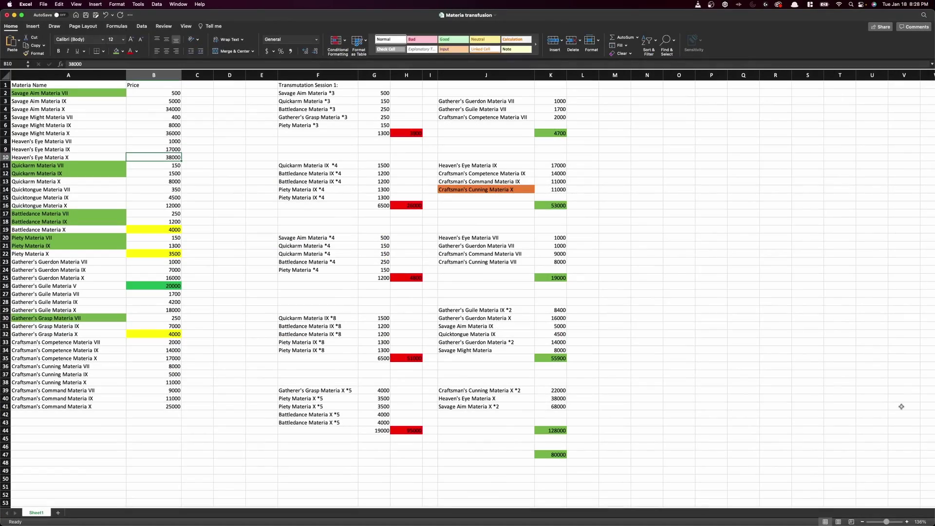
drag(885, 521, 890, 522)
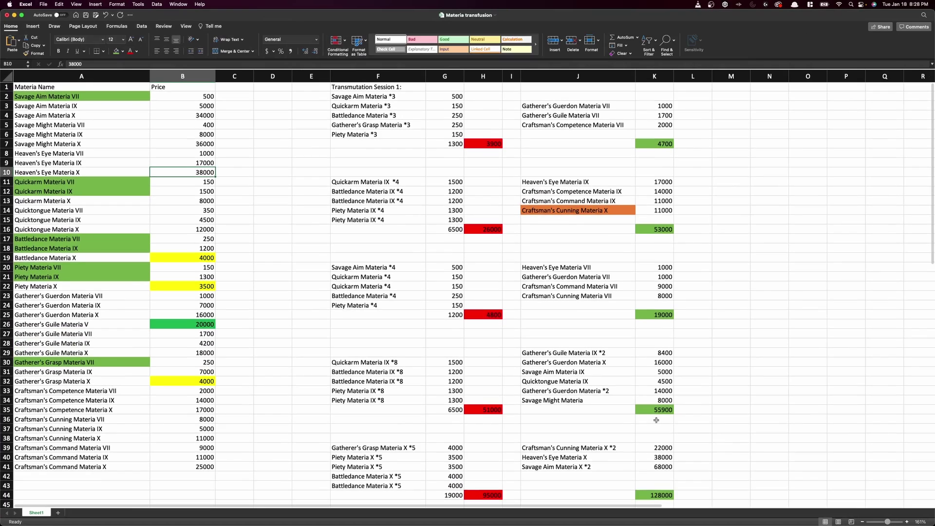
scroll(662, 409, down, 2)
scroll(677, 402, up, 2)
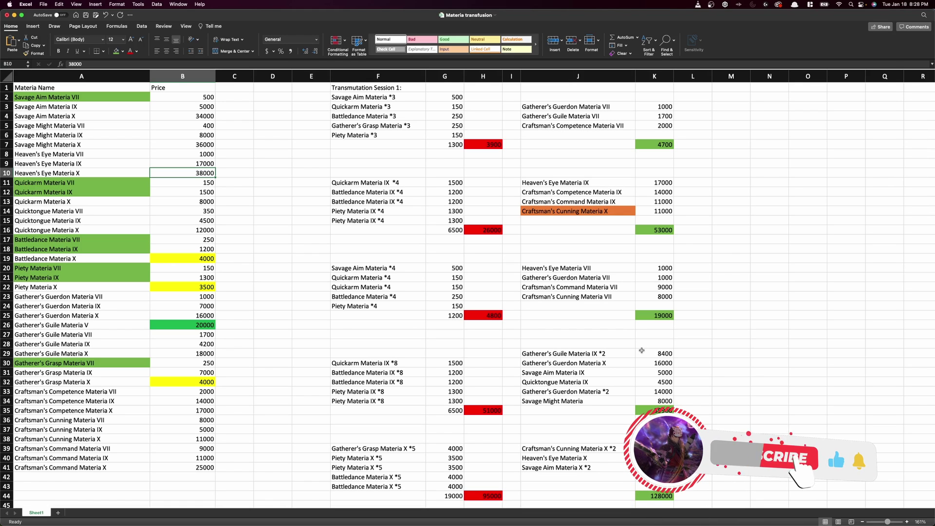
Examine the Materia Name list, the three Savage Aim grades with their prices, and the price of Battledance Materia X
drag(88, 97, 99, 468)
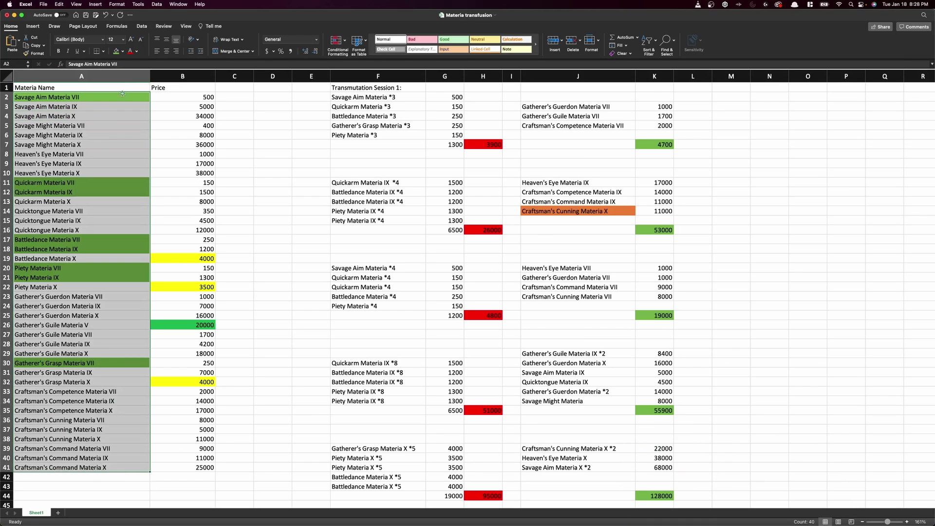
click(135, 246)
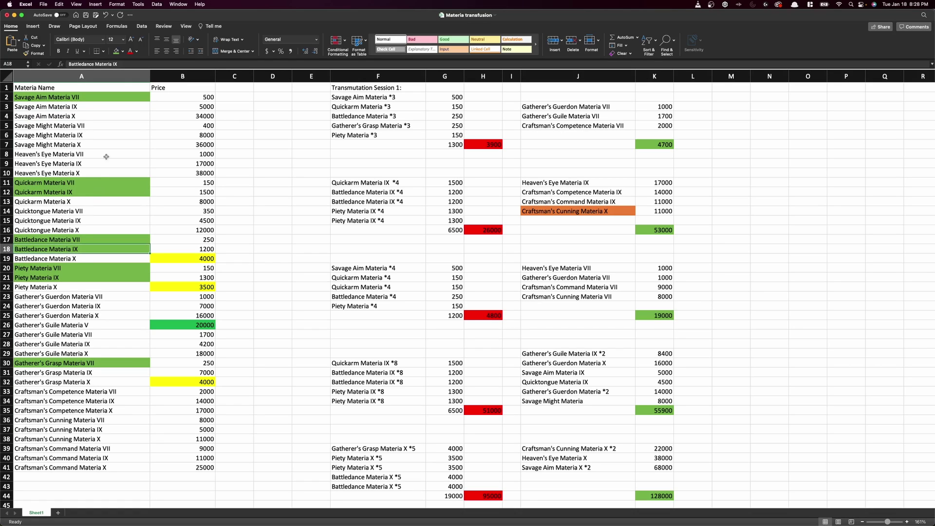
click(60, 96)
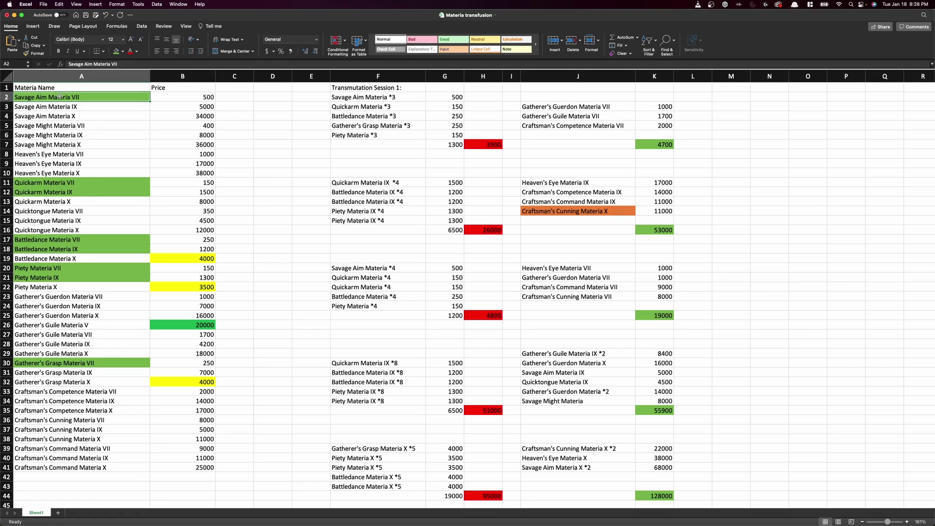
click(94, 108)
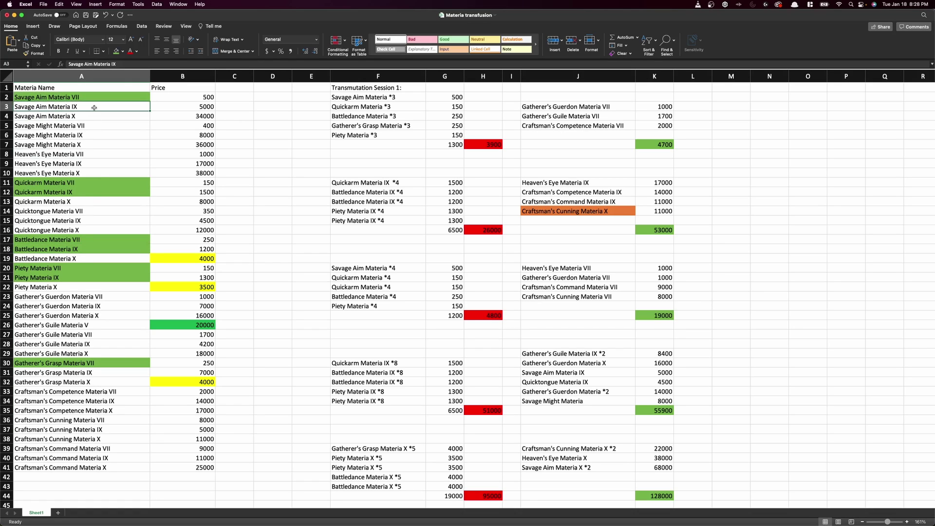
click(59, 118)
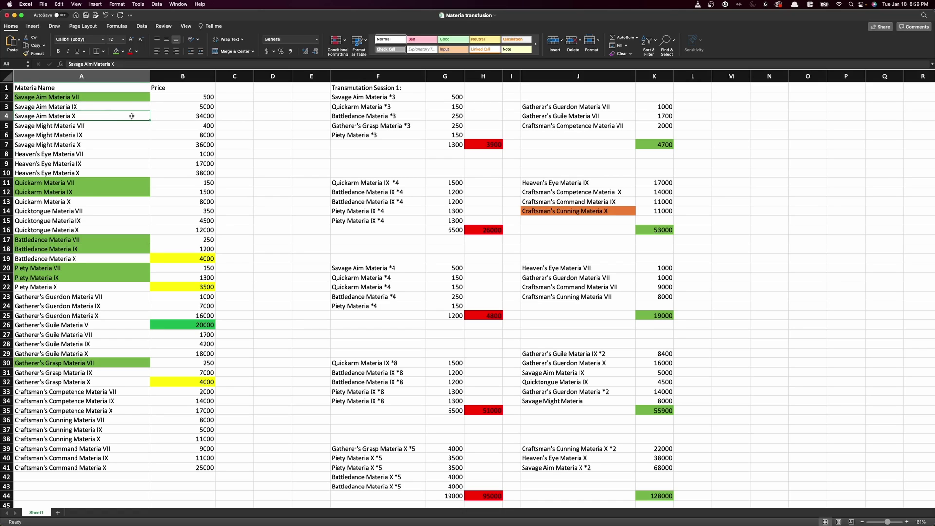
click(188, 117)
click(203, 98)
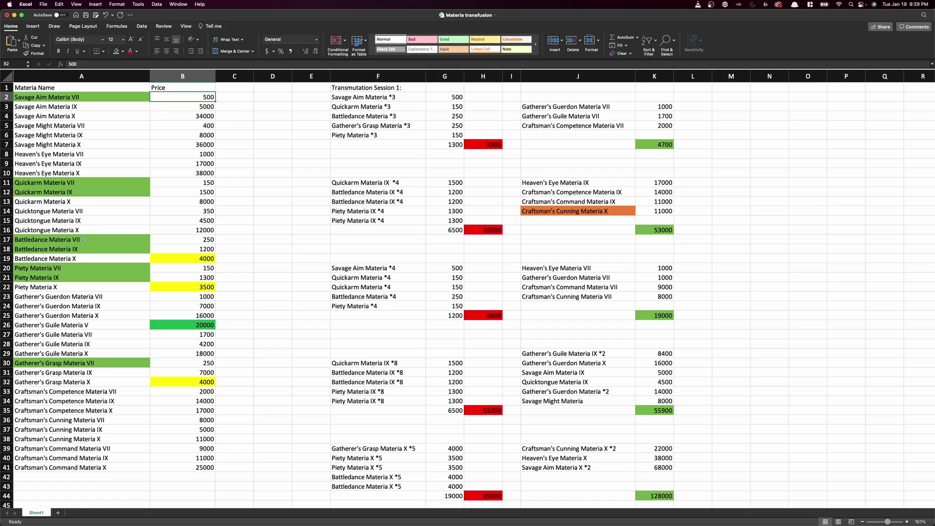
click(90, 258)
click(195, 259)
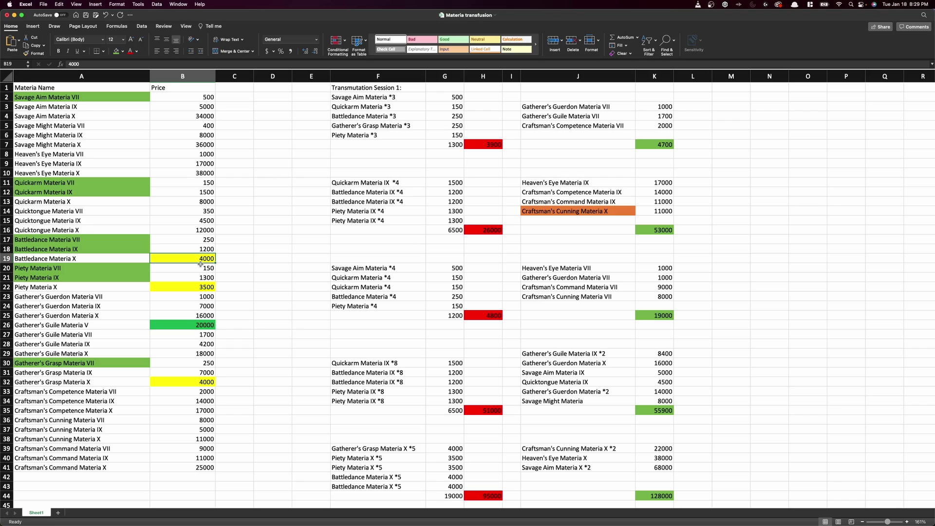
Examine the full materia name and price table, focusing on Savage Aim Materia VII and Gatherer's Guile Materia V
drag(43, 87, 206, 467)
click(258, 438)
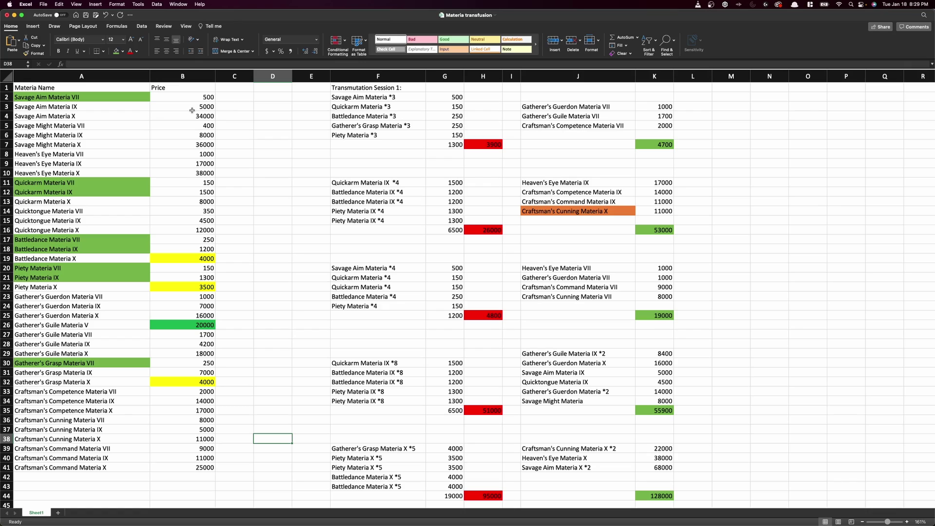
click(194, 106)
click(207, 99)
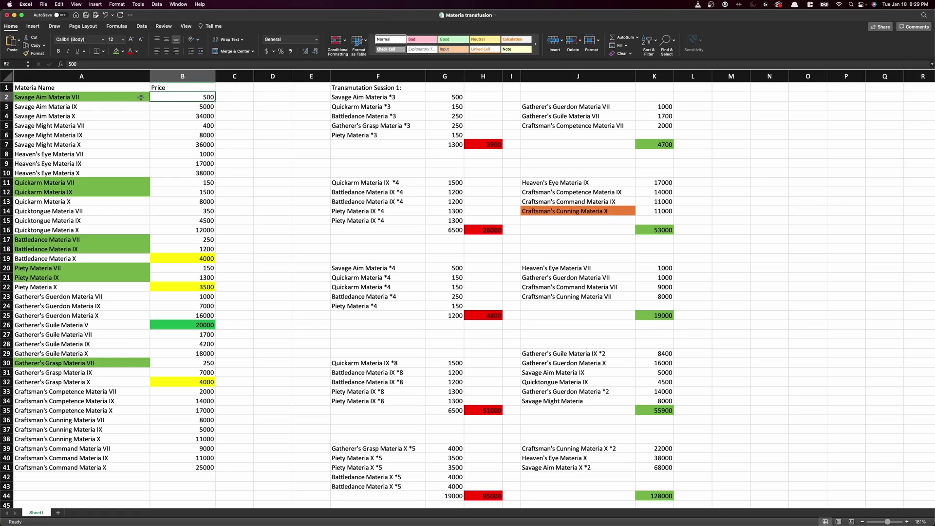
click(91, 99)
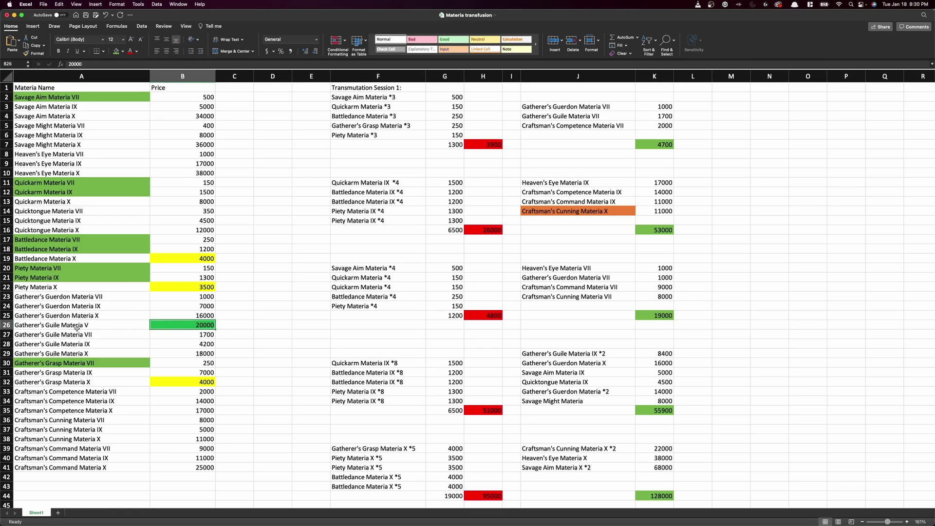
click(59, 325)
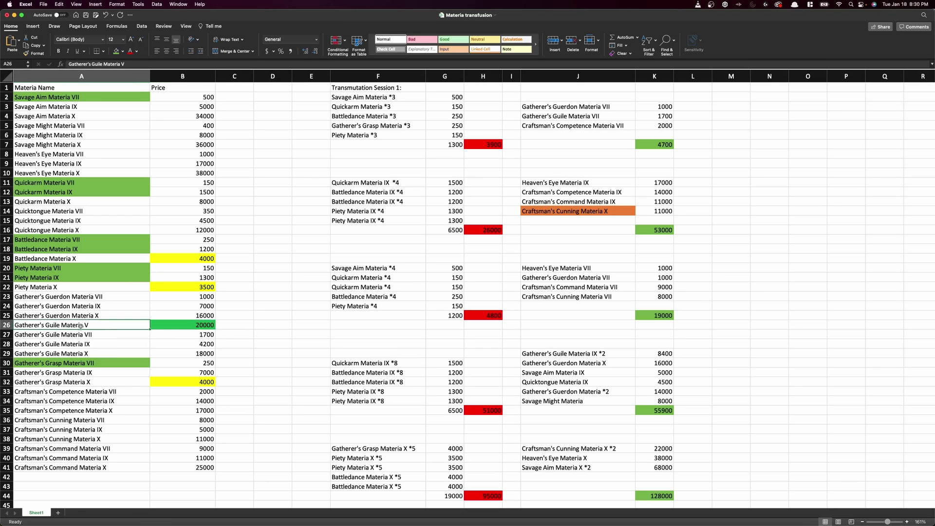
click(193, 328)
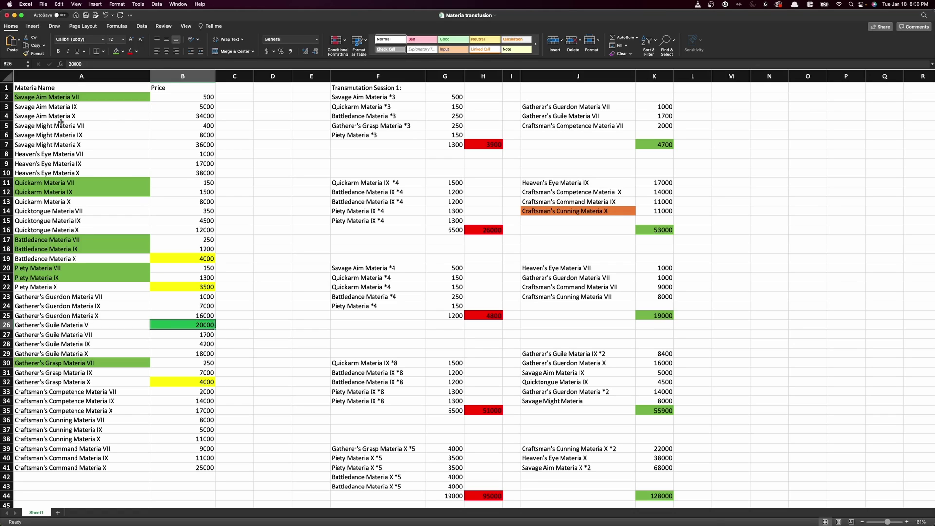
Compare Savage Aim Materia VII, IX and X, and check the prices of Savage Aim Materia VII and Quickarm Materia VII
click(74, 98)
click(75, 108)
click(70, 97)
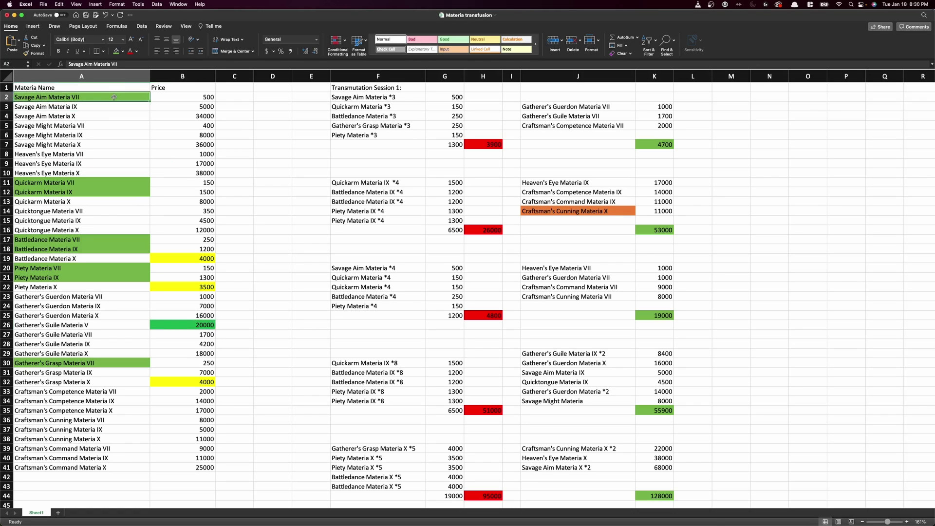
click(61, 107)
click(66, 116)
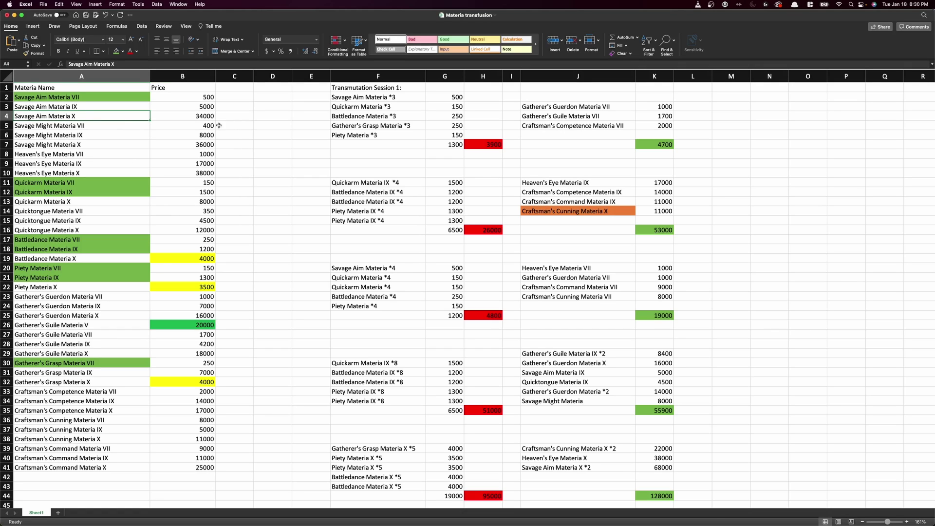
click(199, 98)
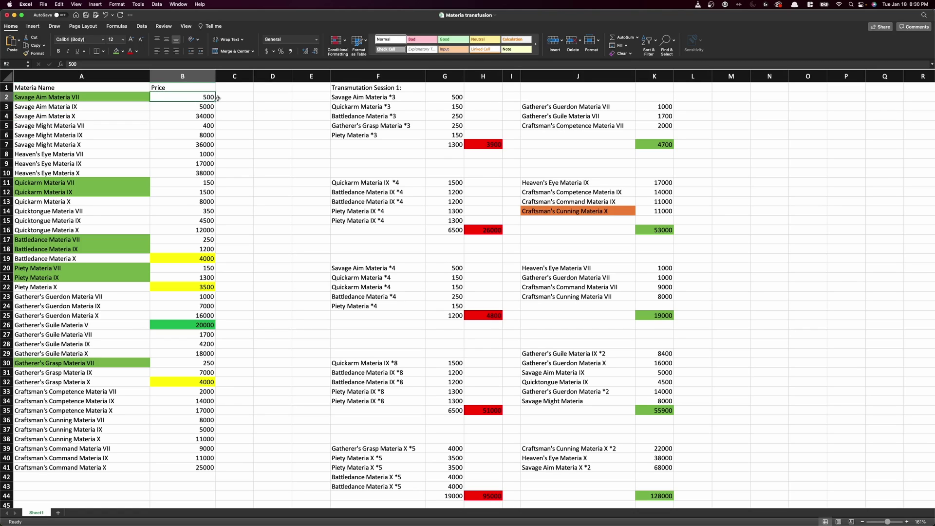
click(199, 184)
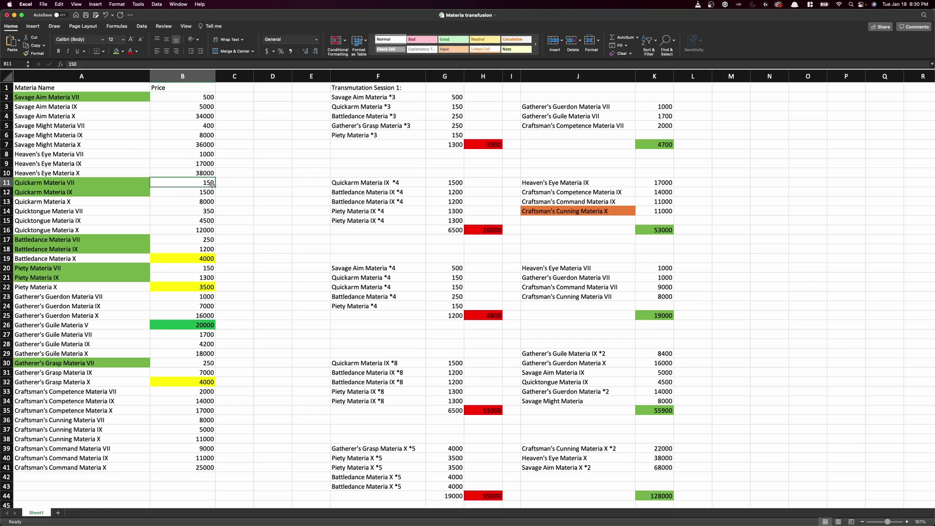
click(88, 184)
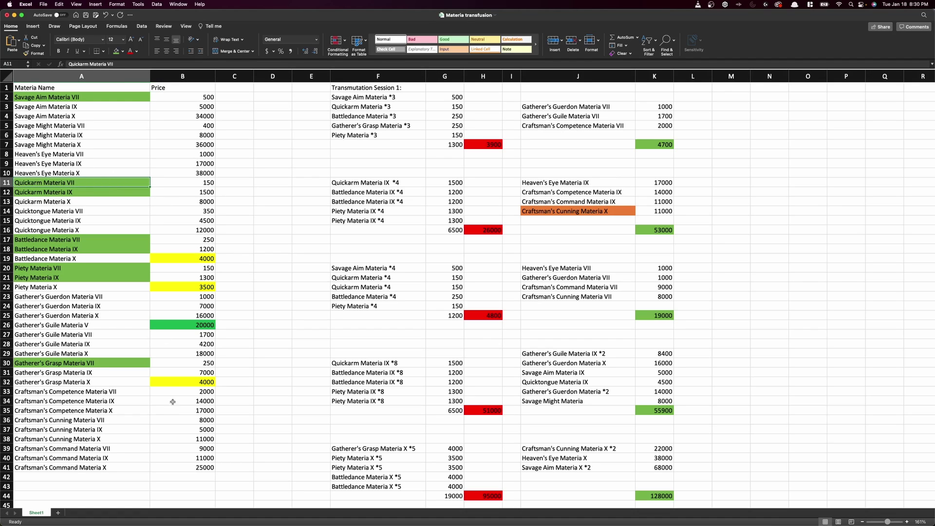
Check the prices of Craftsman's Cunning VII, Craftsman's Command VII, Gatherer's Guerdon VII and IX, and Quickarm Materia X
click(151, 422)
click(81, 422)
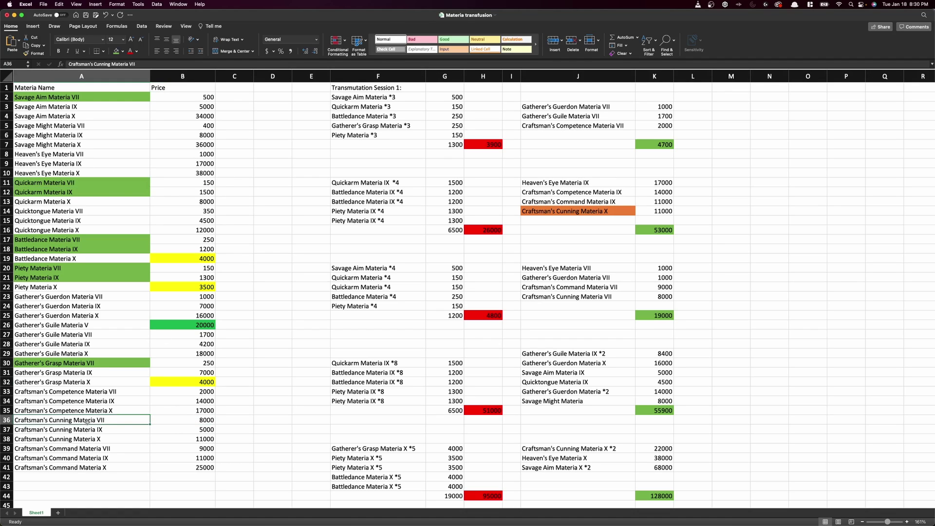
click(207, 422)
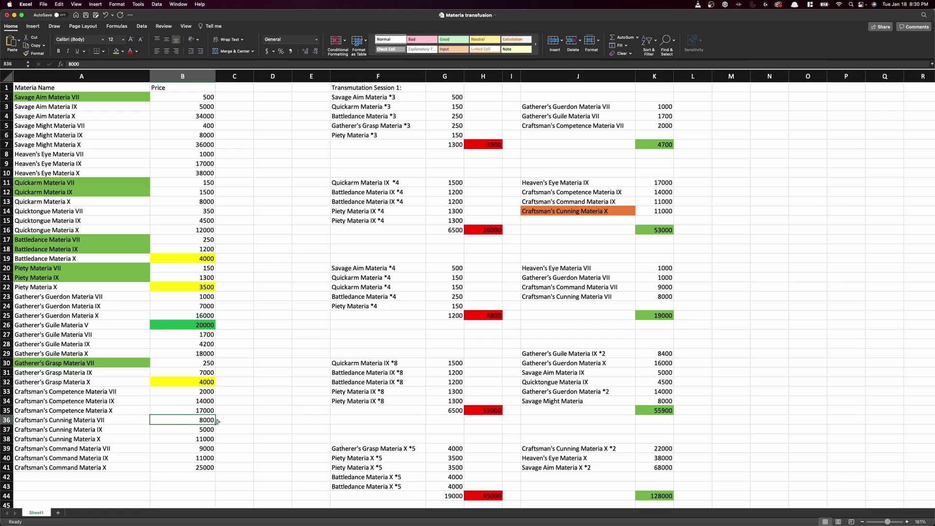
click(182, 451)
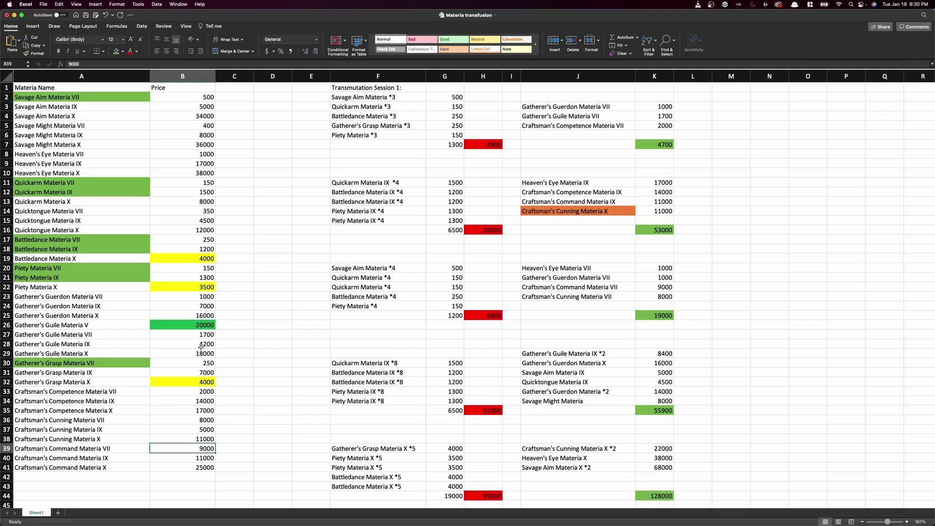
click(195, 311)
click(188, 298)
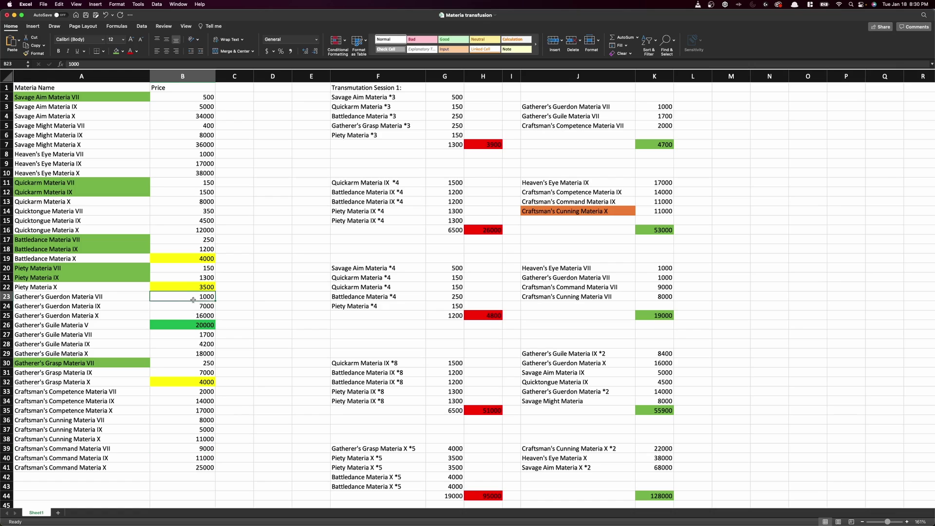
click(199, 204)
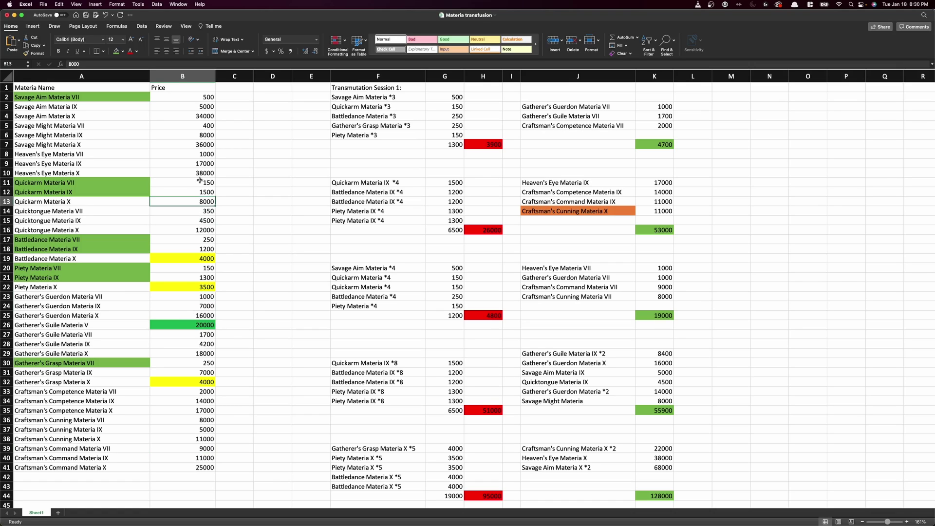
Compare the prices of Quickarm Materia VII, Savage Aim Materia IX and Heaven's Eye Materia IX with the Craftsman's Competence, Cunning and Command materia
click(200, 184)
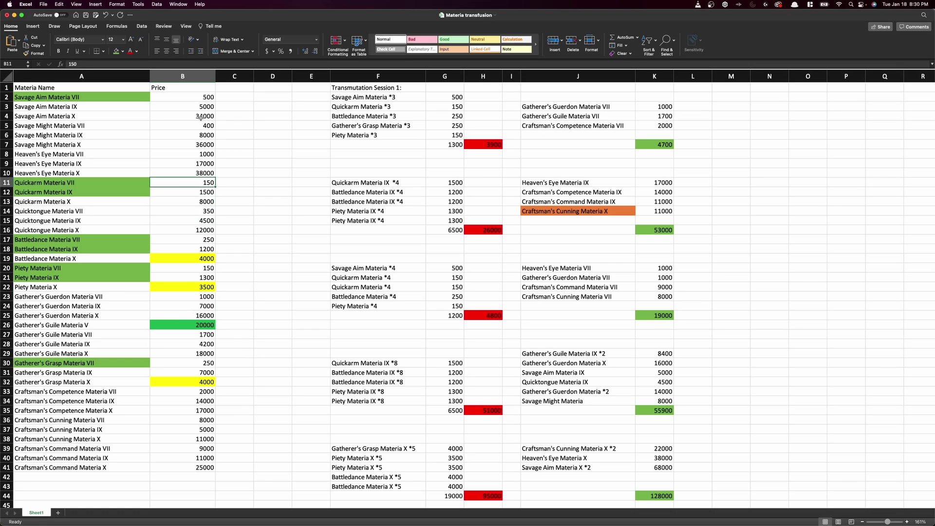
click(199, 108)
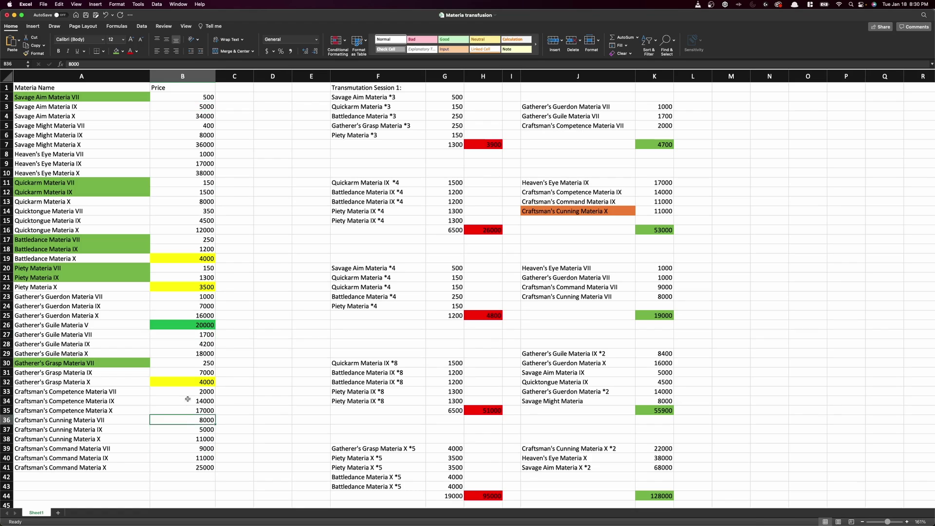
drag(187, 400, 181, 465)
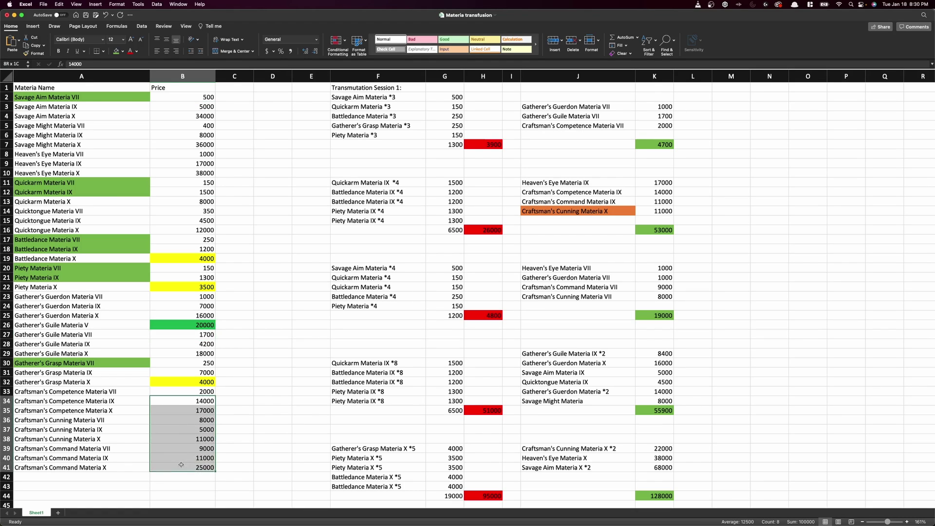
click(199, 411)
click(200, 421)
click(203, 440)
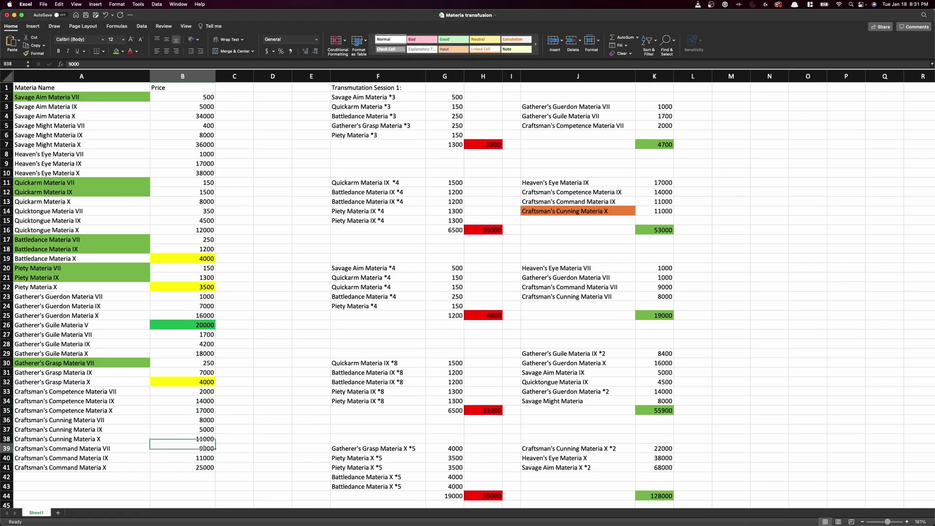
click(205, 448)
click(201, 166)
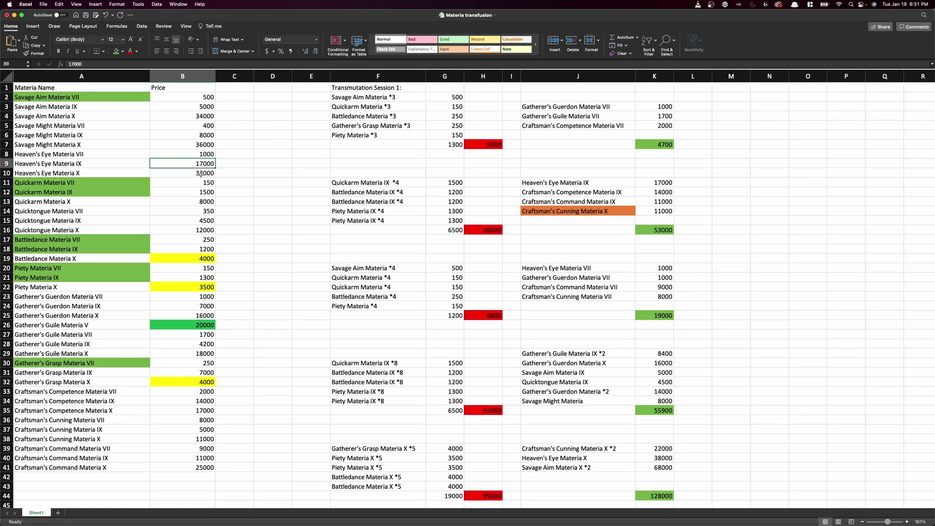
click(200, 183)
click(206, 448)
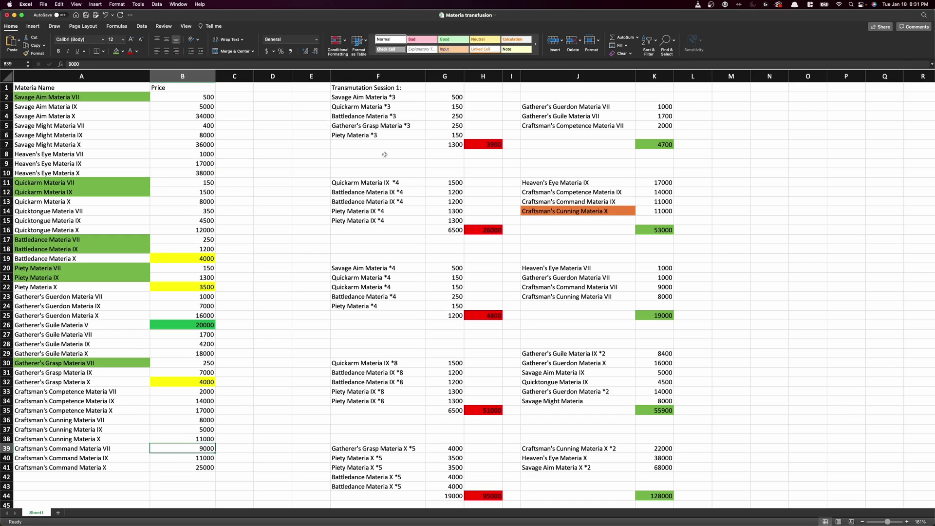
Examine the five transmutation sessions, going through each session's block of obtained materia and their prices
drag(350, 86, 655, 497)
click(723, 459)
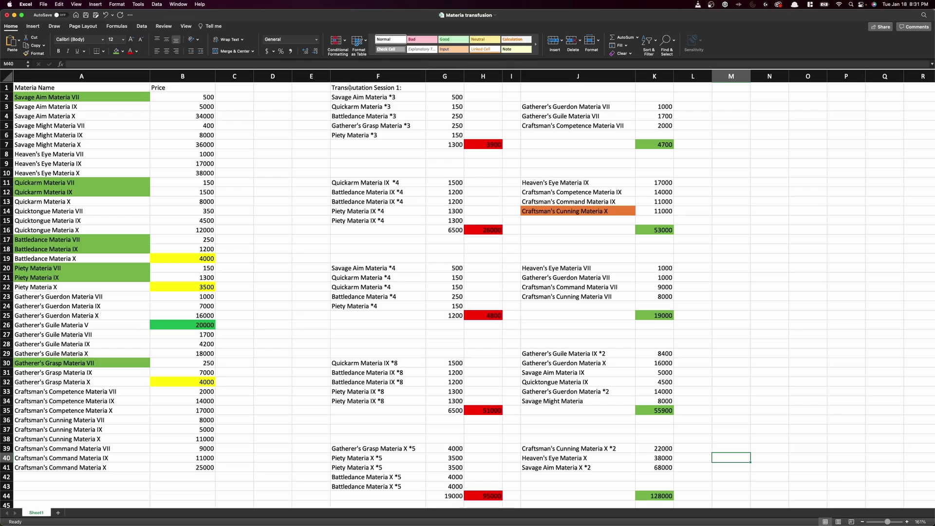
drag(341, 88, 671, 146)
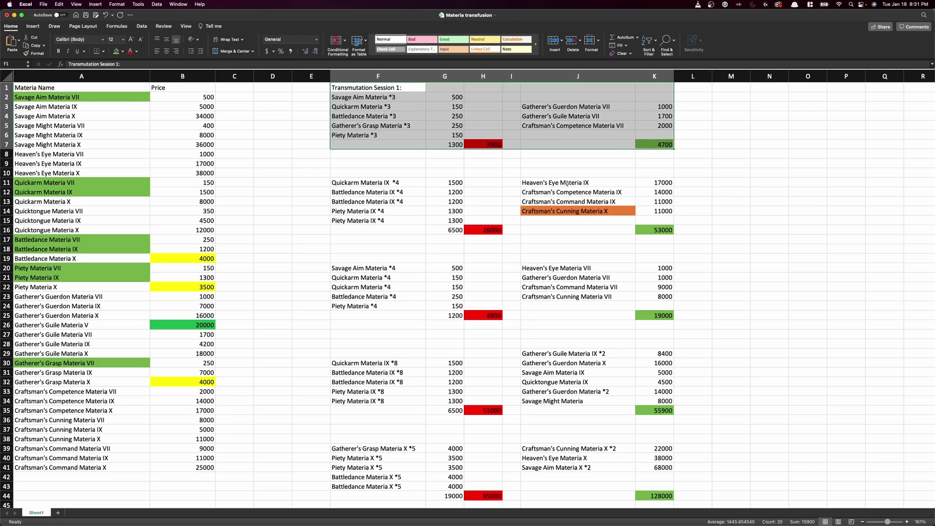
drag(567, 183, 658, 233)
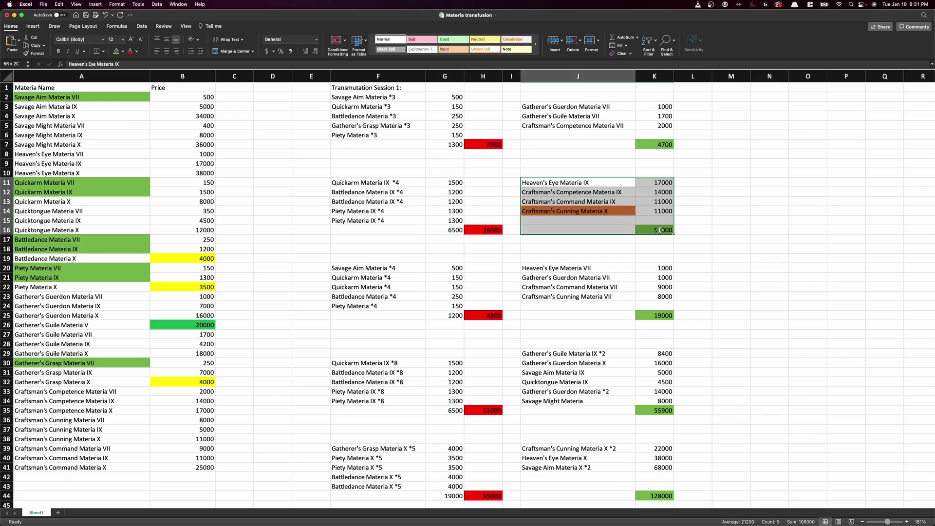
drag(551, 268, 670, 314)
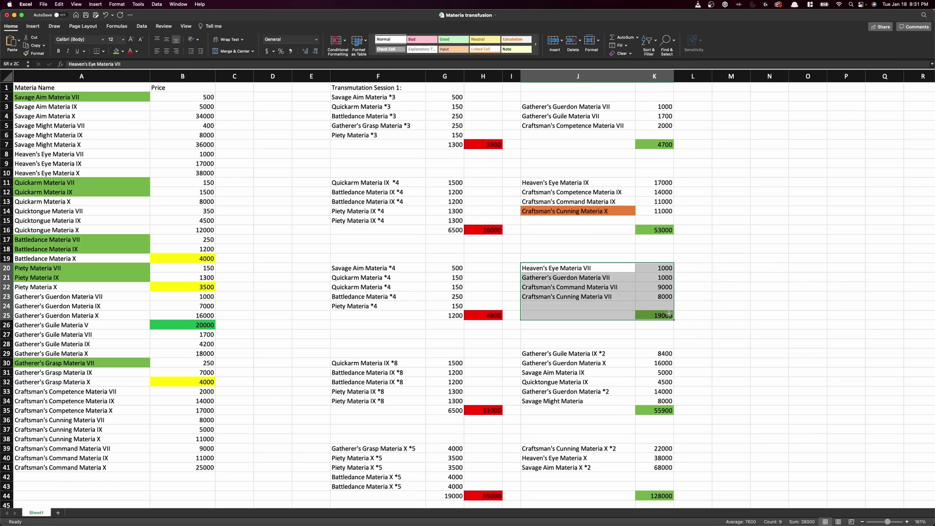
drag(559, 355, 665, 410)
drag(566, 447, 671, 486)
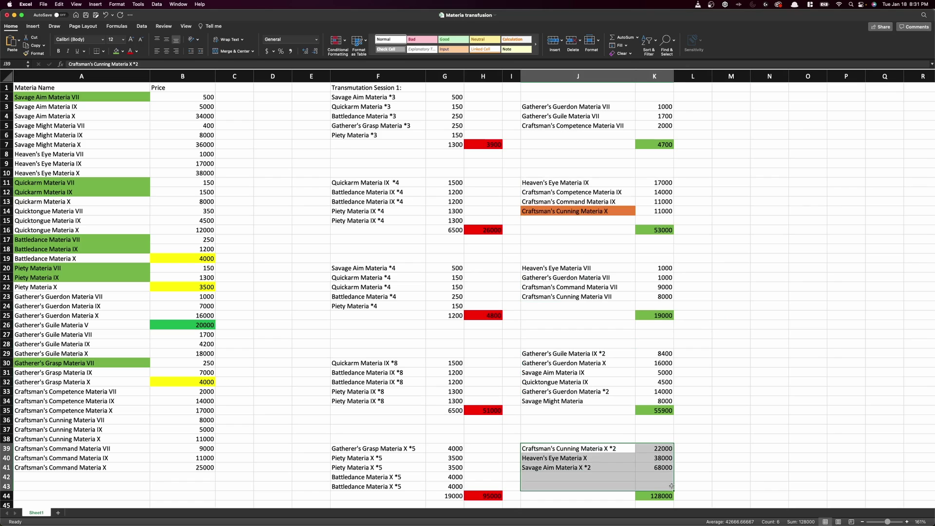
click(669, 485)
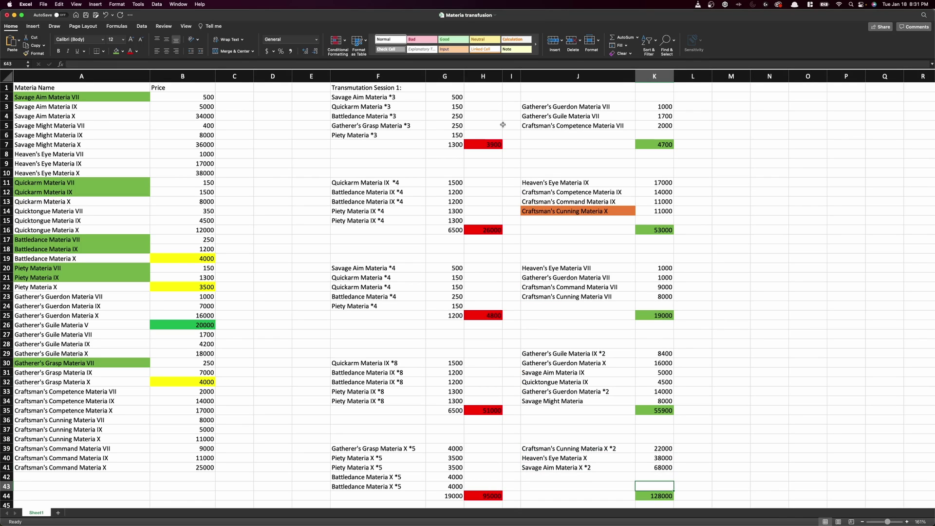
Review the columns of materia spent and obtained, checking the red cost totals and the first two green return totals
click(349, 85)
drag(349, 85, 492, 497)
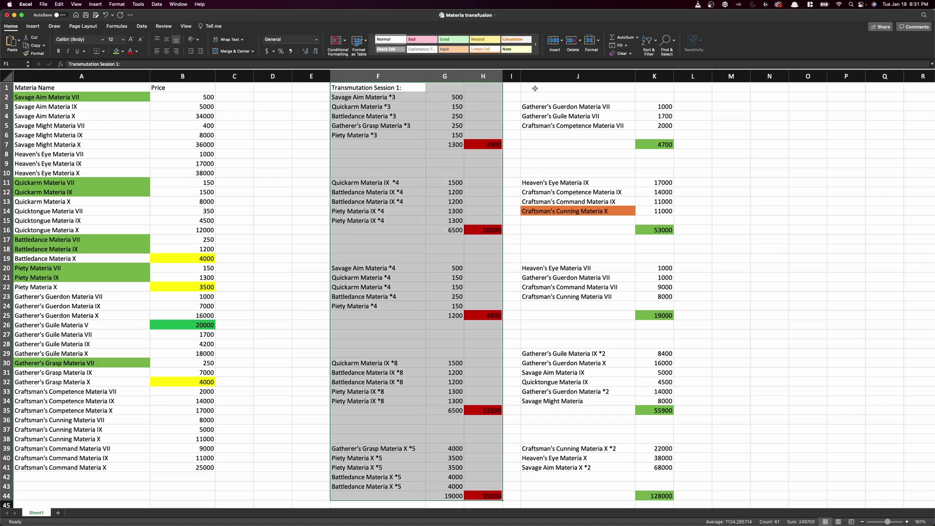
drag(535, 88, 671, 497)
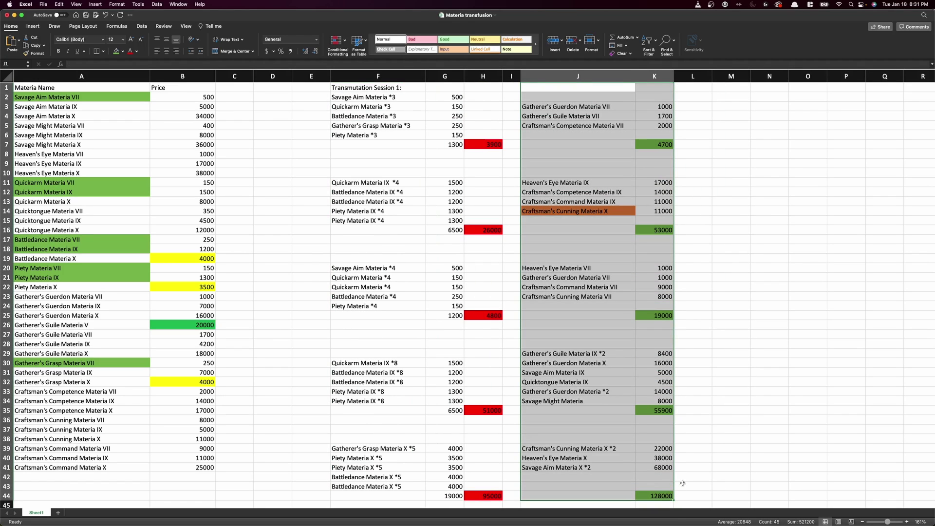
click(472, 148)
click(485, 229)
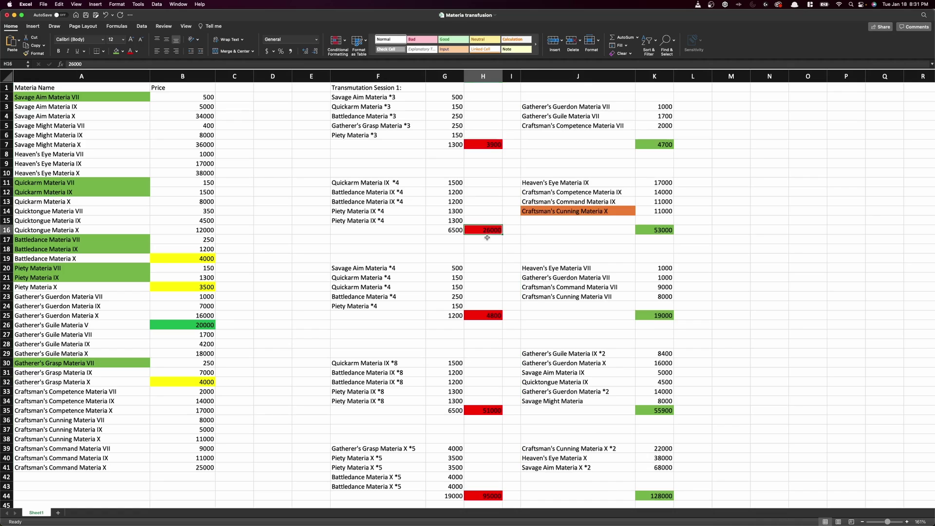
click(491, 315)
click(496, 414)
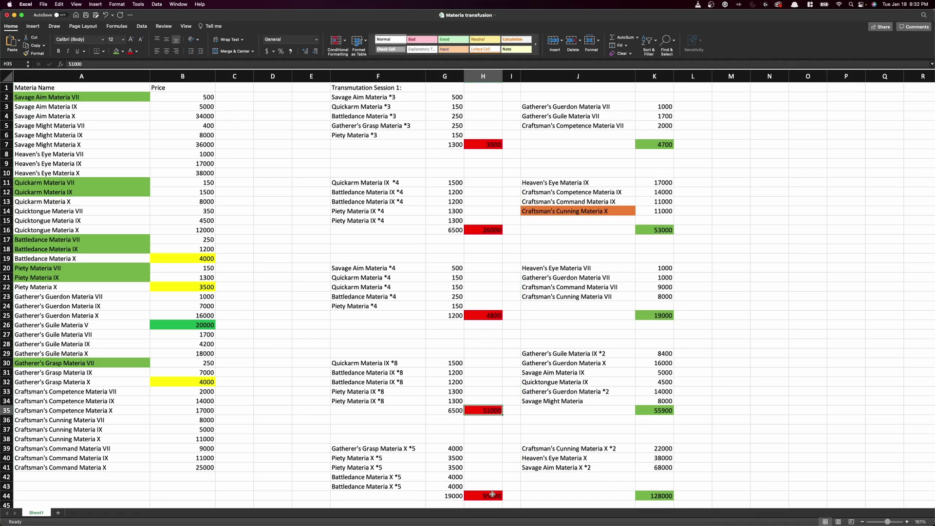
click(492, 494)
click(661, 144)
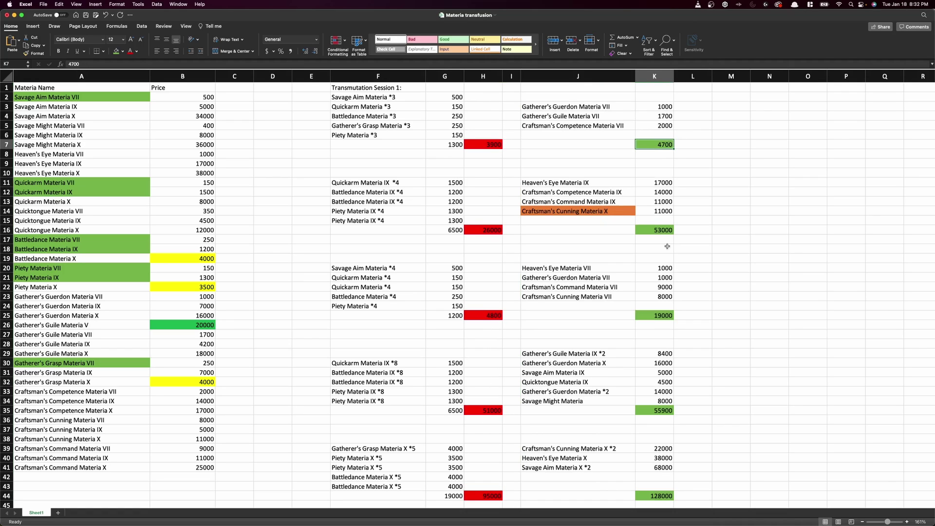
click(665, 231)
Compare the total cost of the first transmutation session with the total value of the materia obtained
click(489, 145)
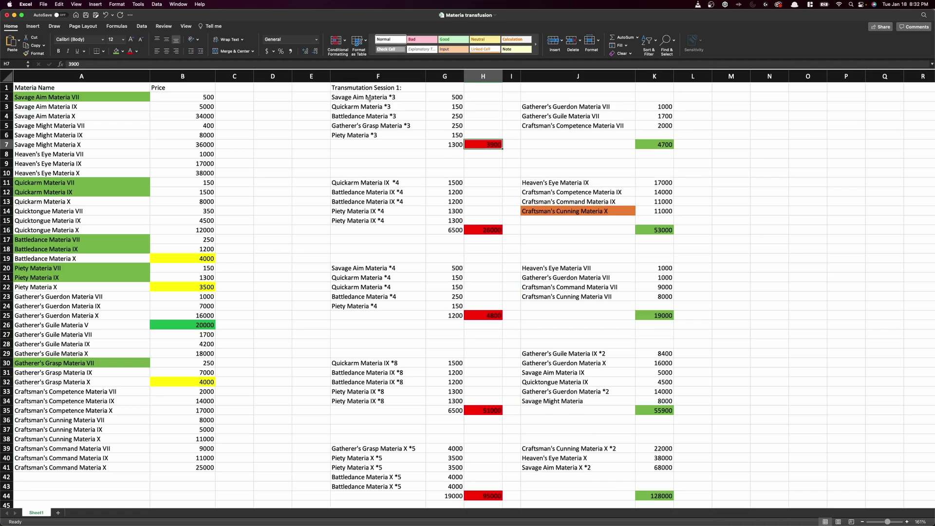
drag(370, 98, 664, 148)
click(663, 151)
click(507, 146)
click(668, 149)
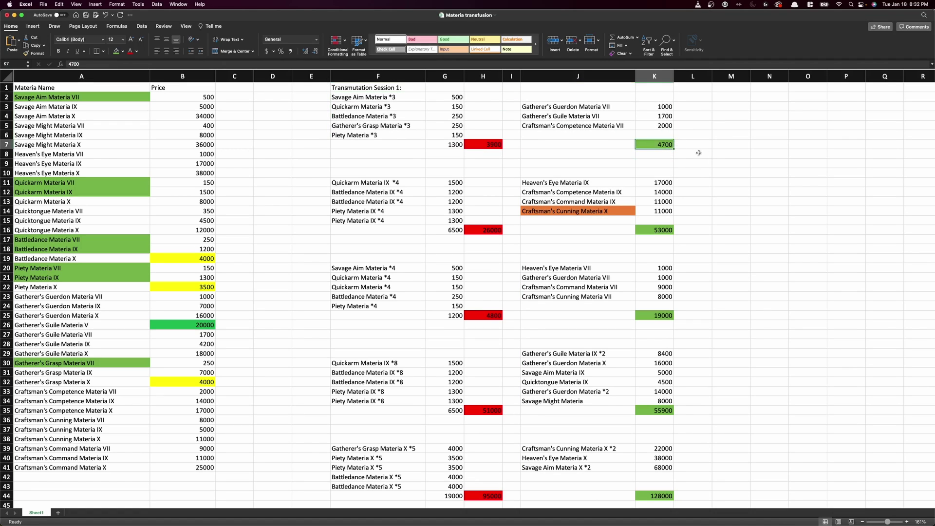
Compare the red cost total with the green return total for each of the second to fifth transmutation sessions
click(491, 229)
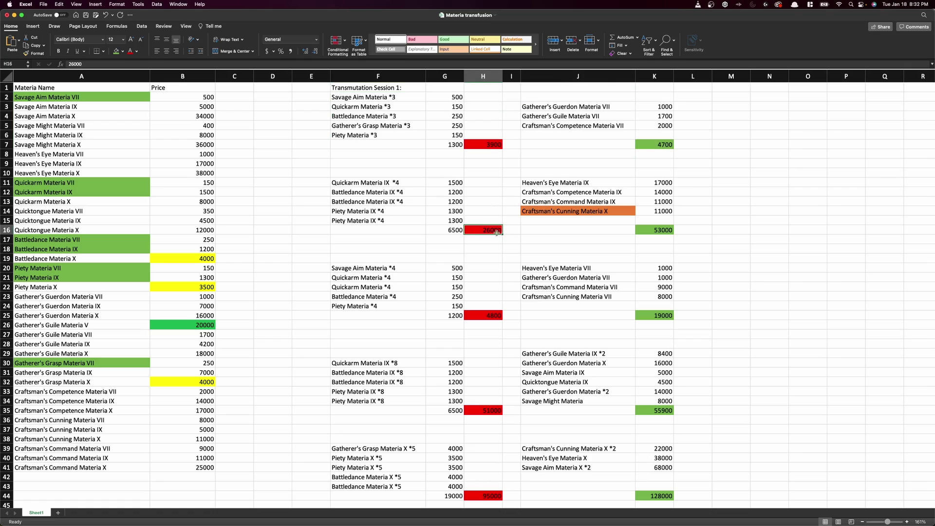
click(654, 230)
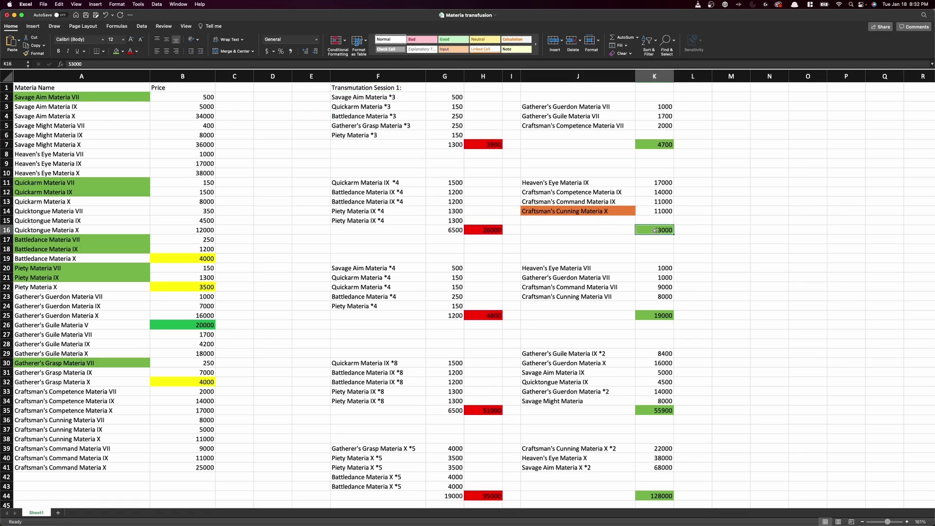
click(499, 315)
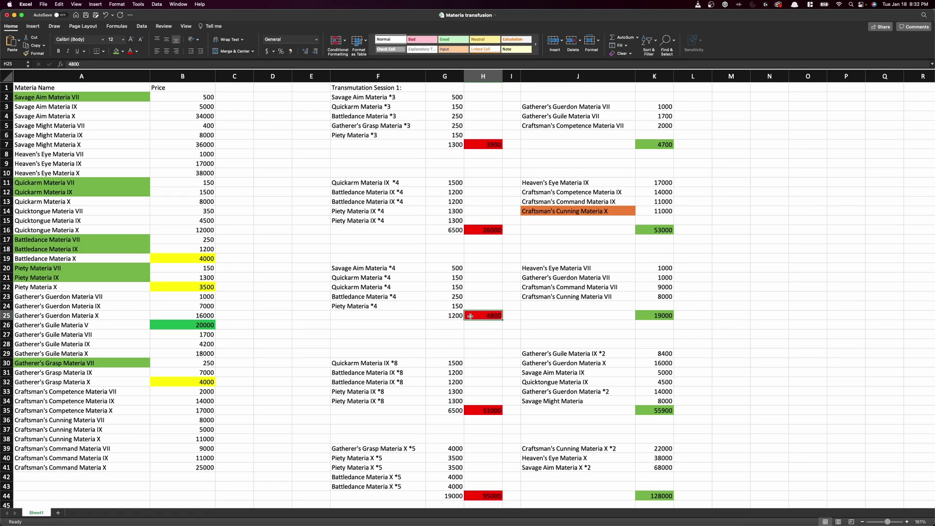
click(654, 317)
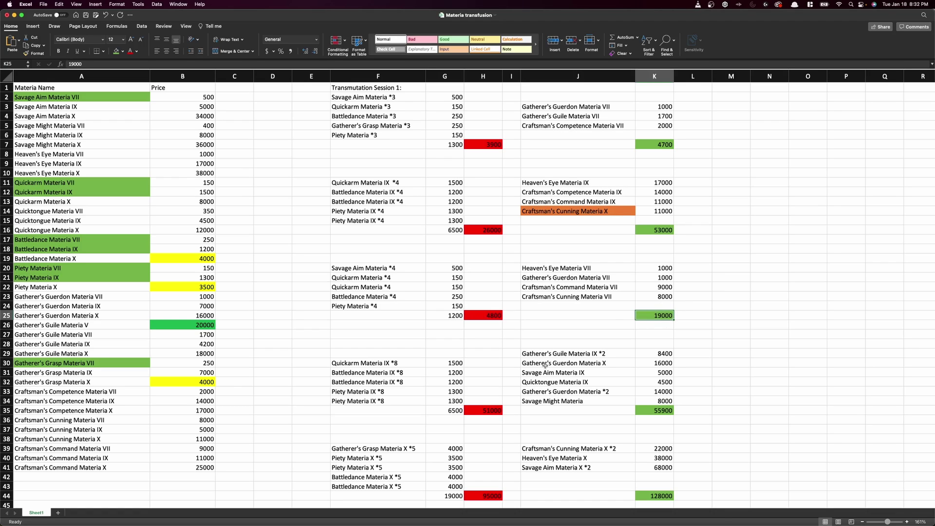
click(472, 411)
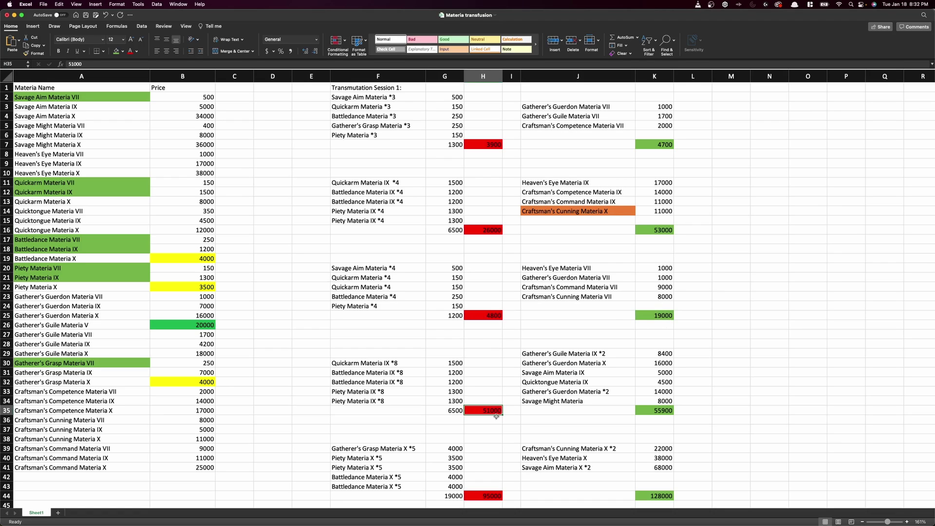
click(650, 412)
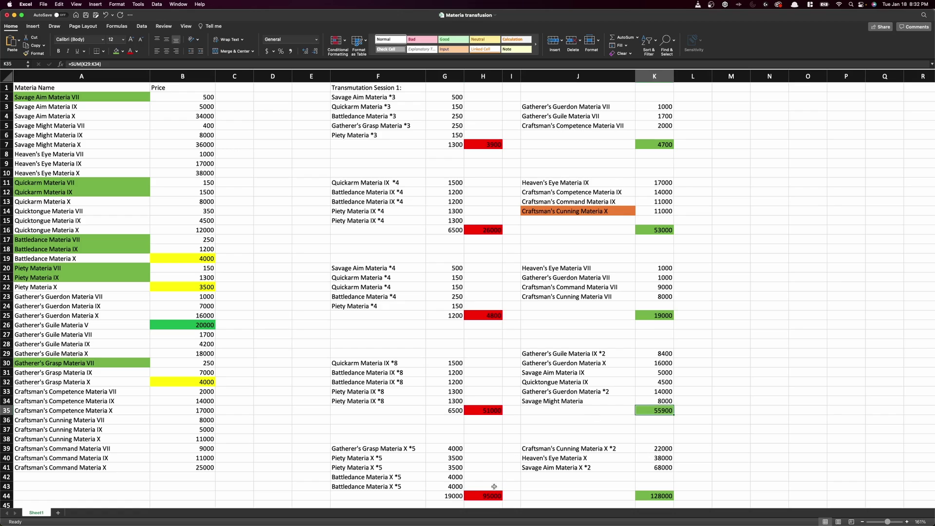
click(482, 494)
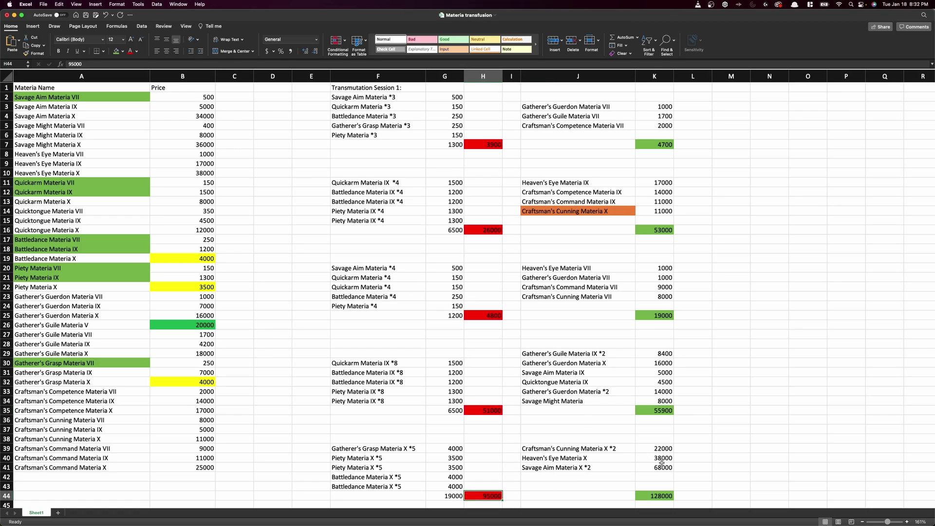
click(659, 495)
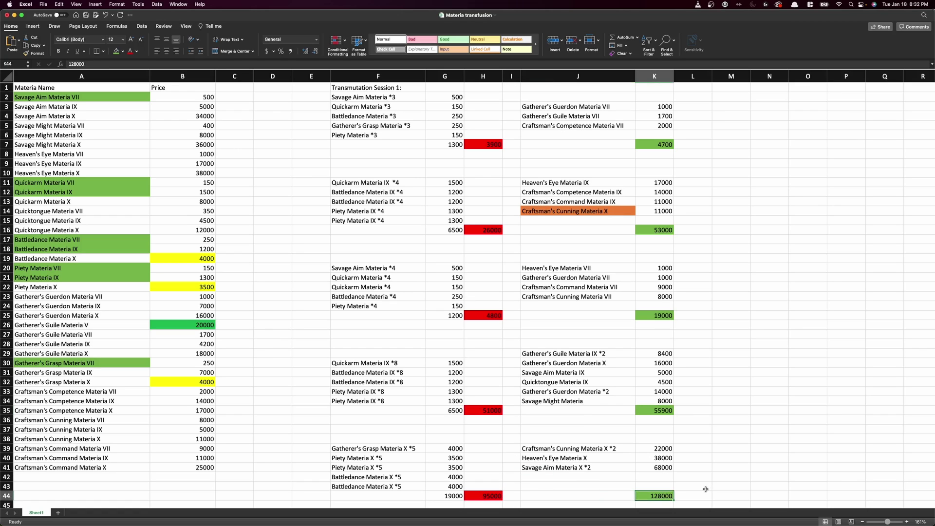
Check the green figure in K47 beneath the last session and review the obtained materia across the sessions
scroll(705, 489, down, 3)
click(660, 492)
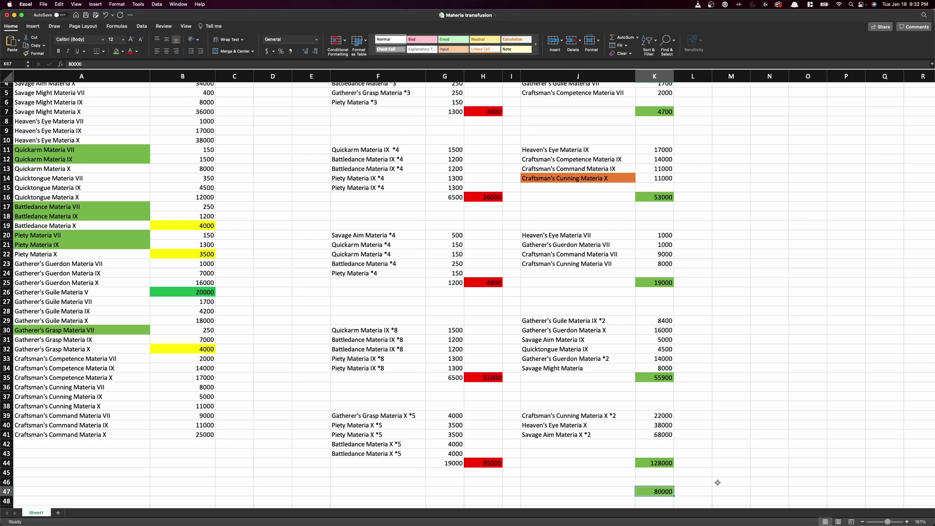
scroll(434, 331, up, 3)
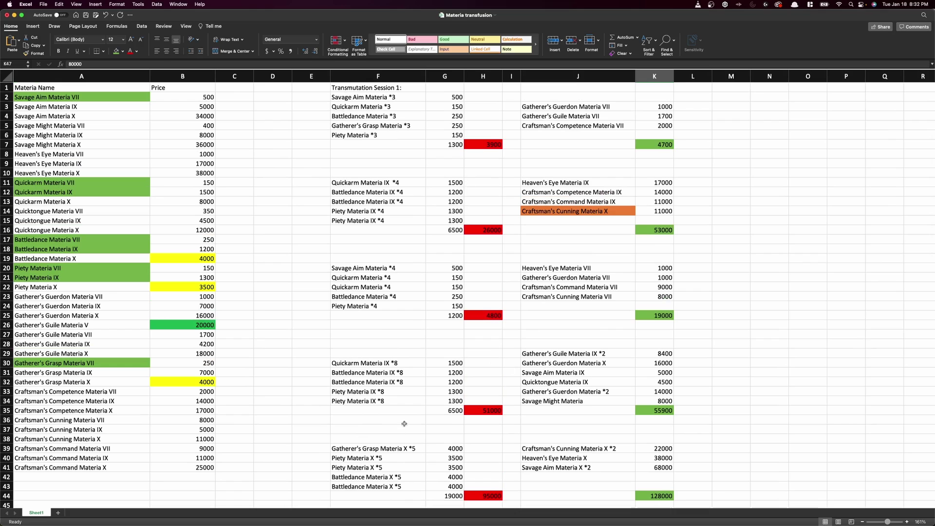
scroll(592, 330, down, 5)
click(651, 476)
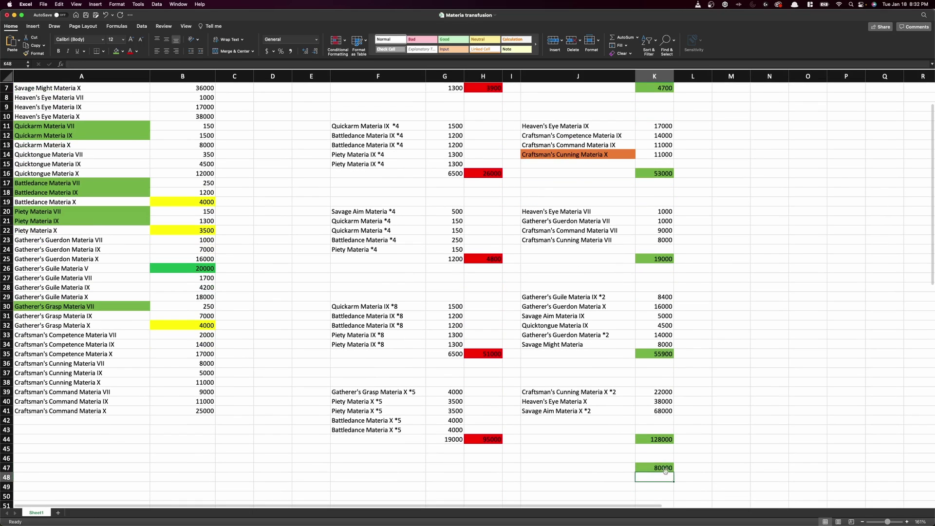
drag(663, 472, 674, 471)
click(445, 187)
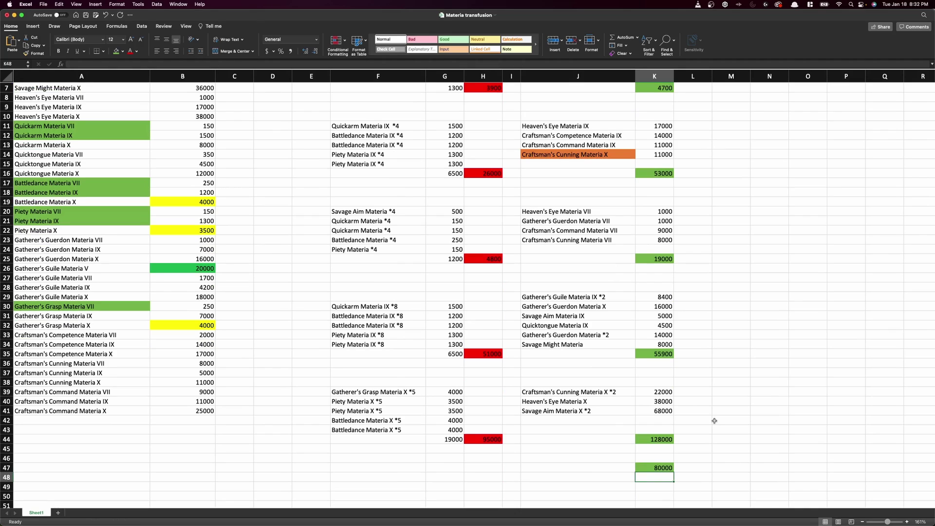
drag(565, 409, 565, 117)
click(730, 268)
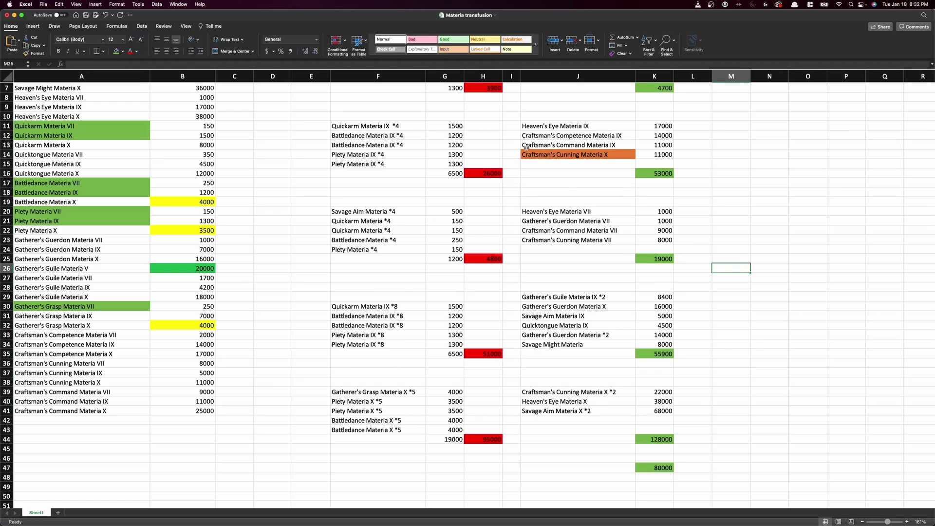
scroll(526, 147, up, 3)
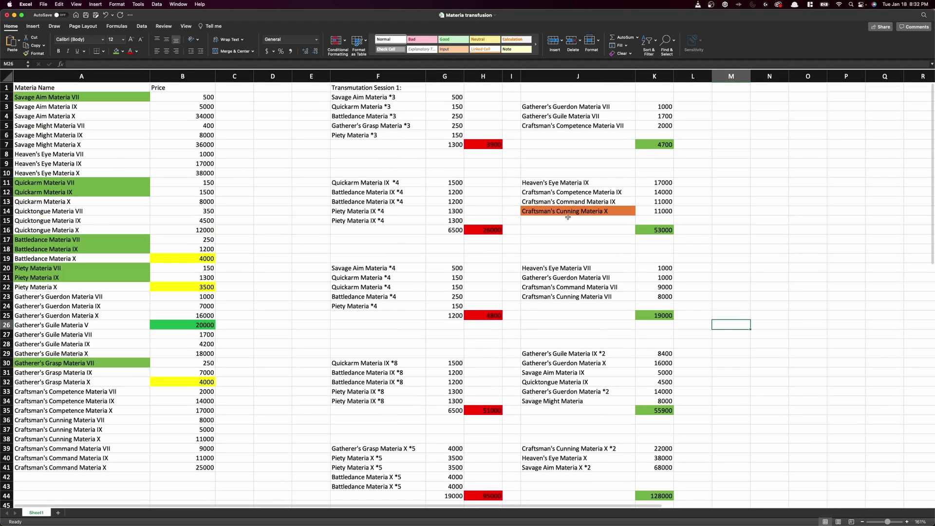
Shrink the spreadsheet window and switch to the Final Fantasy XIV game
double_click(305, 19)
drag(306, 19, 292, 22)
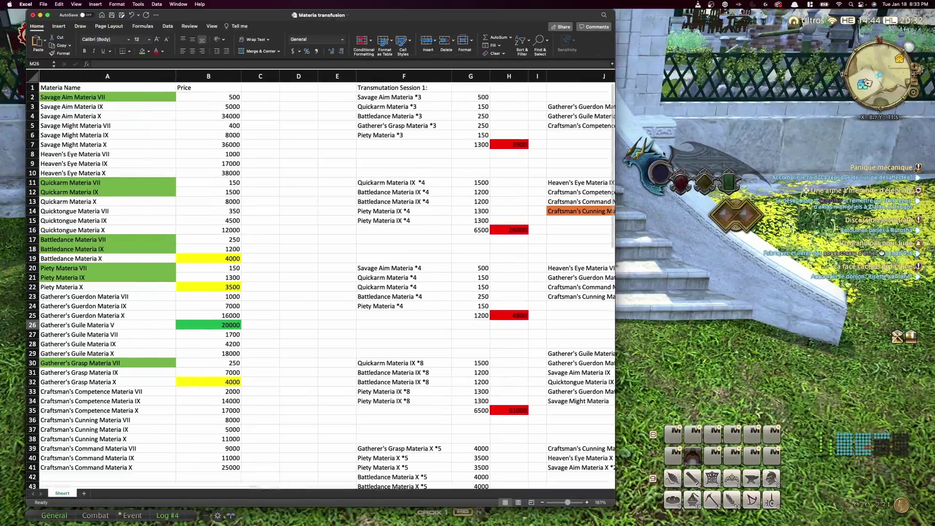
click(672, 156)
key(a)
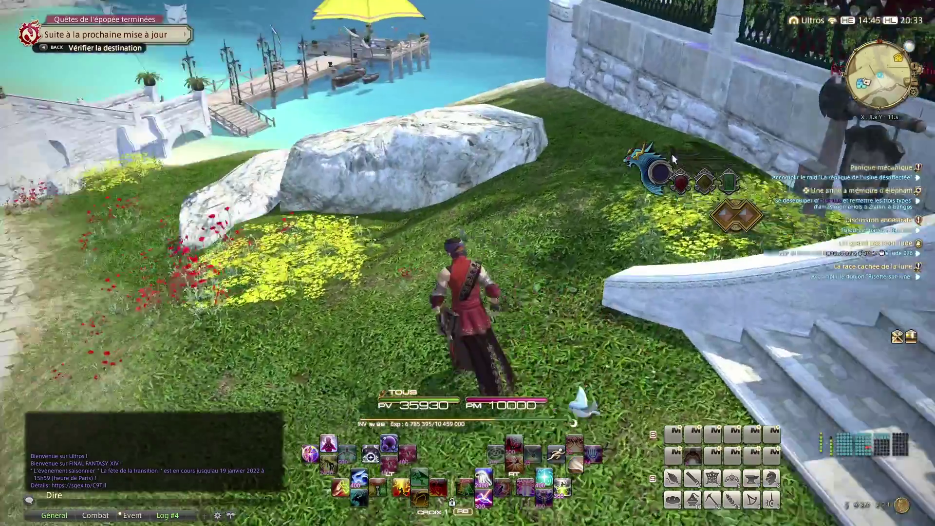
Turn the character away from the grass and run along the paved path towards the market board
key(a)
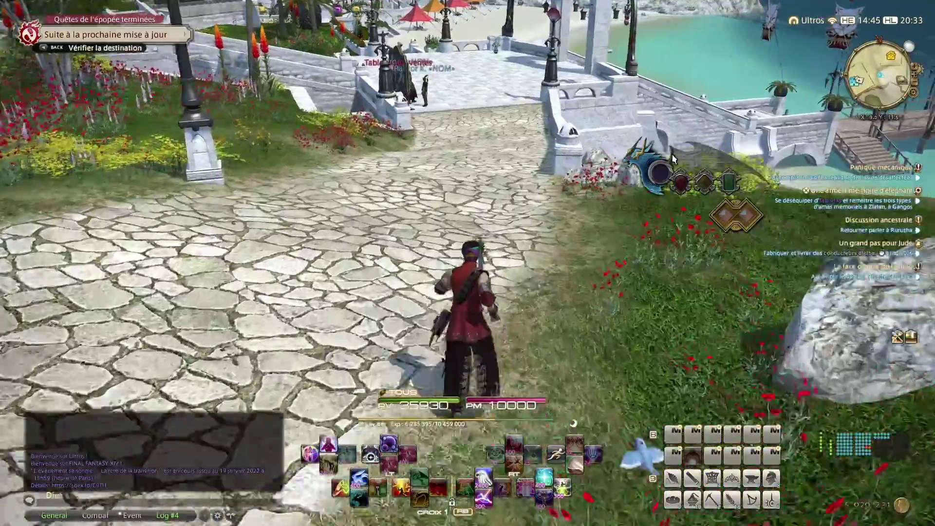
key(w)
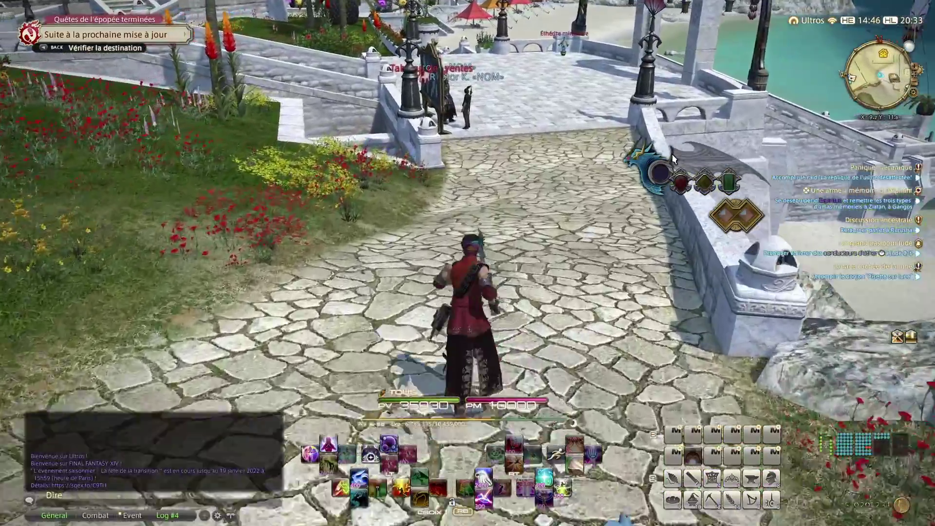
key(w)
Look into the character's inventory at the materia in the last filled row and close it while approaching the market board
key(m)
key(m)
key(Escape)
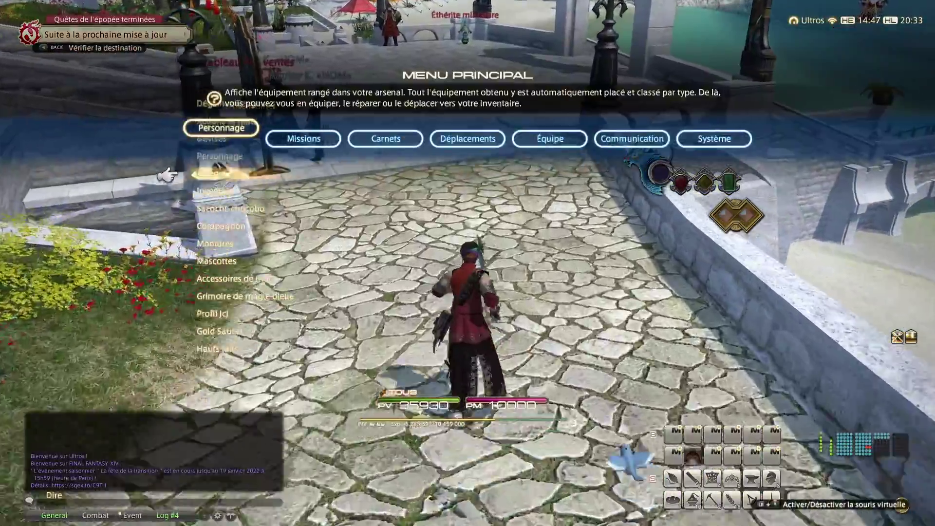
key(Return)
key(w)
key(Escape)
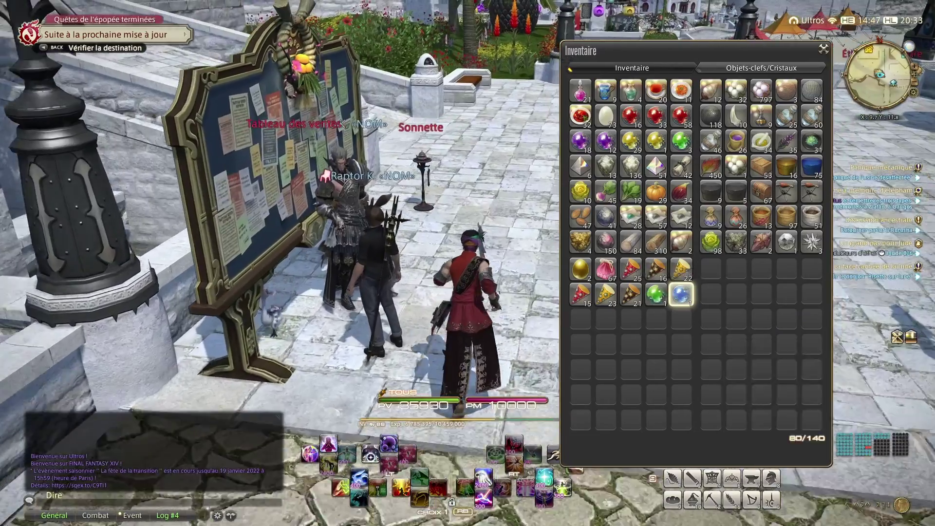
Open the item search at the market board and list all items of the Matéria category
key(w)
key(Return)
key(Return)
key(Down)
key(Down)
key(Down)
key(Down)
key(Down)
key(Down)
key(Down)
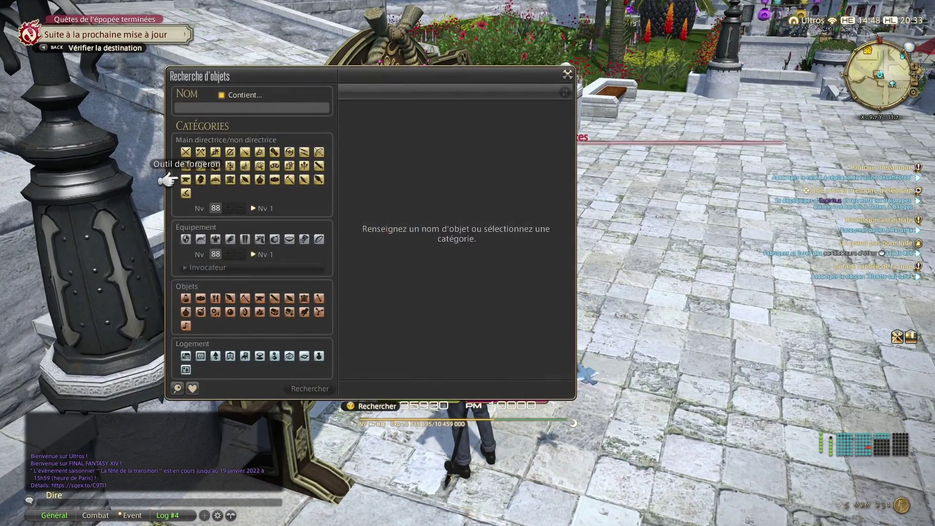
click(230, 312)
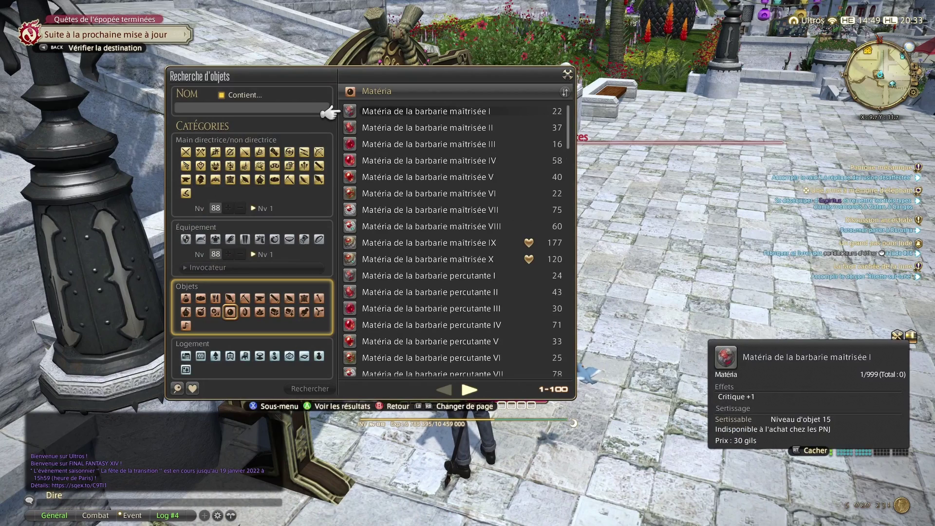
Check the sale listings for Matéria du contrôle V among Matéria results 101-200 and close the item search
key(Page_Down)
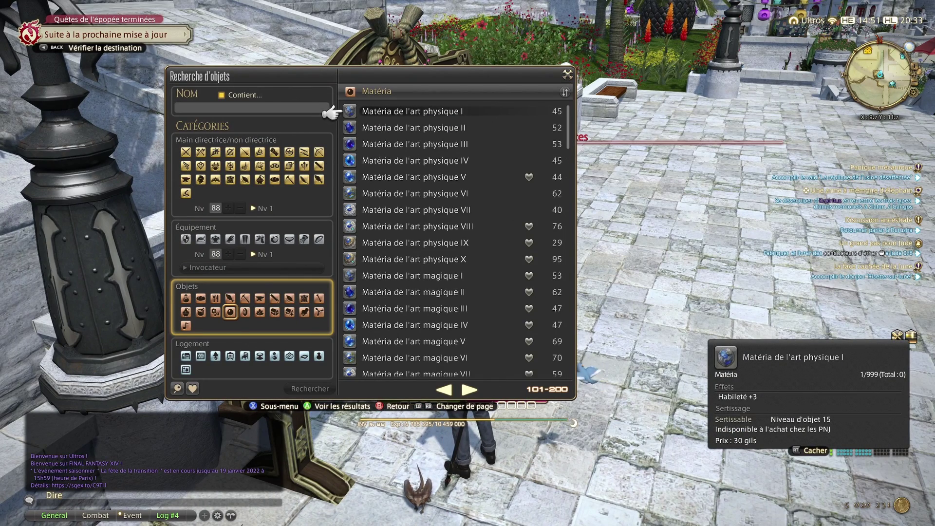
key(Down)
key(Down)
key(Down)
key(Down)
key(Down)
key(Down)
key(Down)
key(Down)
key(Down)
key(Down)
key(Down)
key(Down)
key(Down)
key(Down)
key(Down)
key(Down)
key(Down)
key(Down)
key(Down)
key(Down)
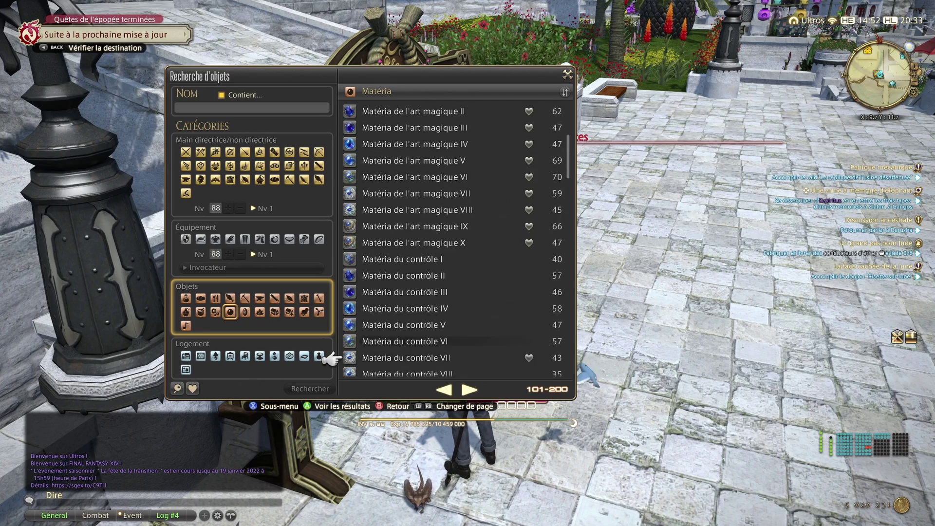
key(Up)
key(Up)
key(Up)
key(Down)
key(Return)
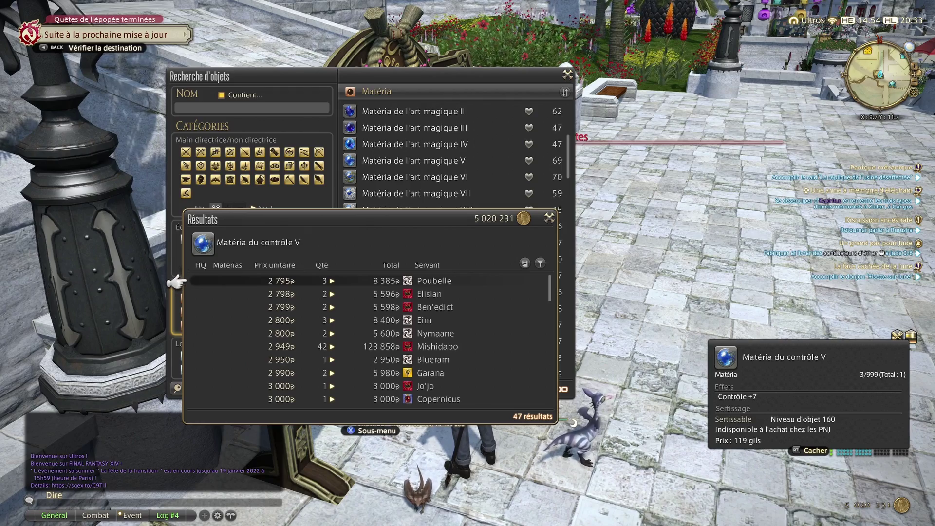
key(Escape)
key(Escape)
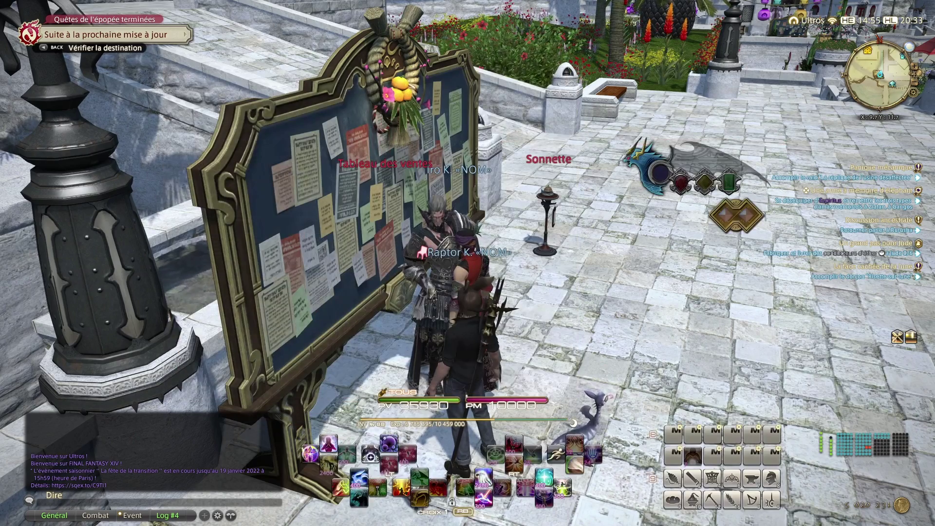
key(Left)
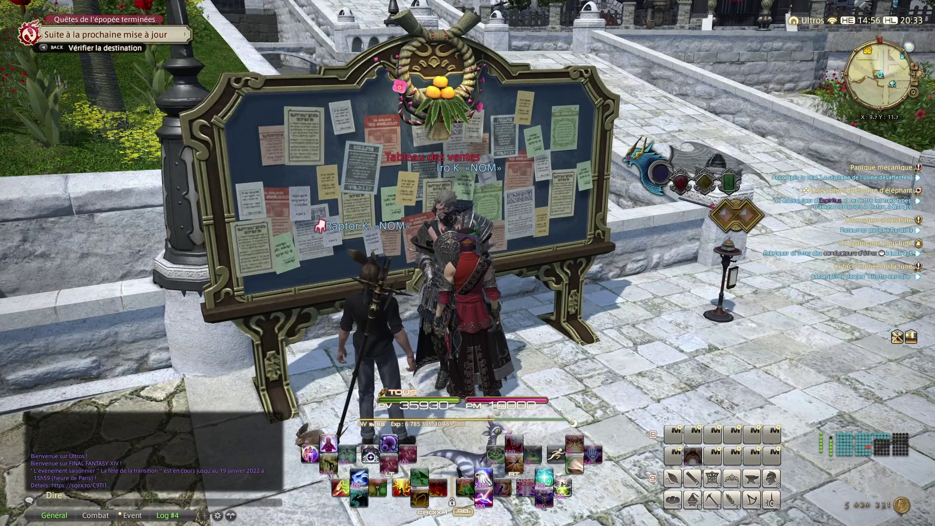